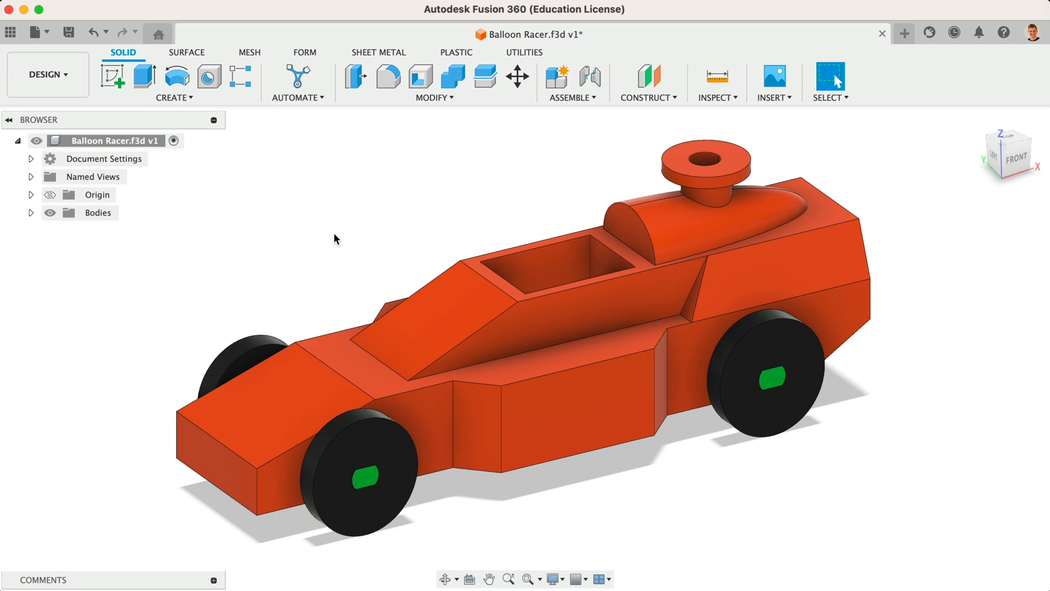
Step: Enable Capture Design History for the Balloon Racer design and expand the Bodies folder
click(134, 143)
right_click(134, 144)
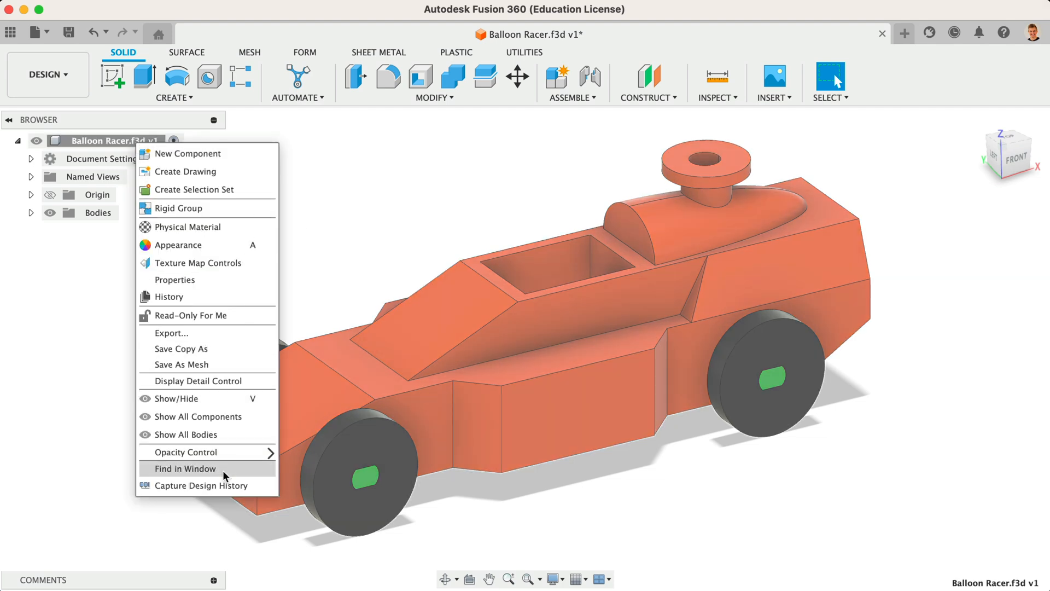
click(231, 484)
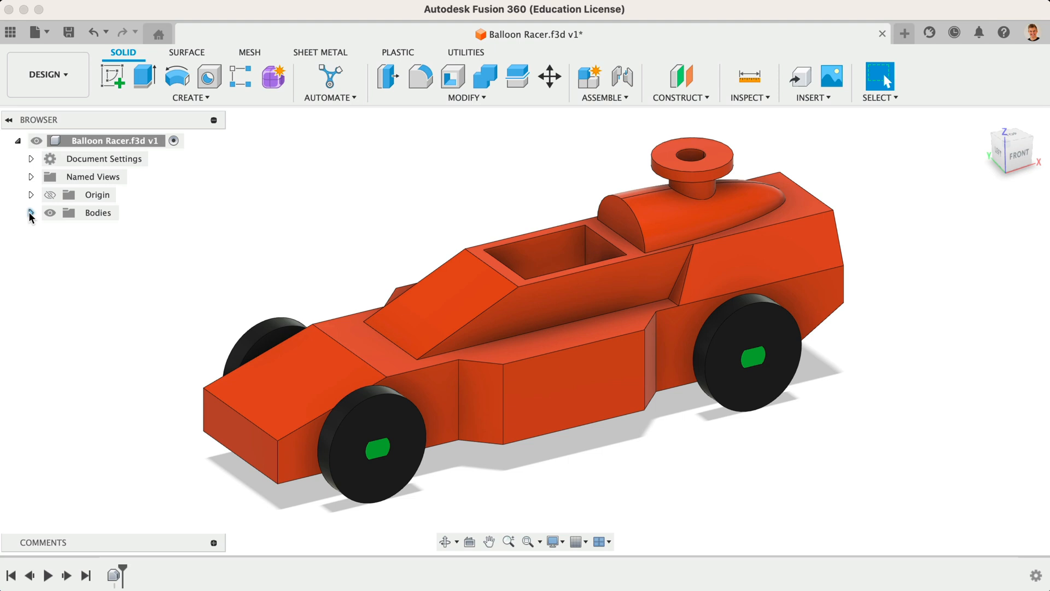
click(31, 213)
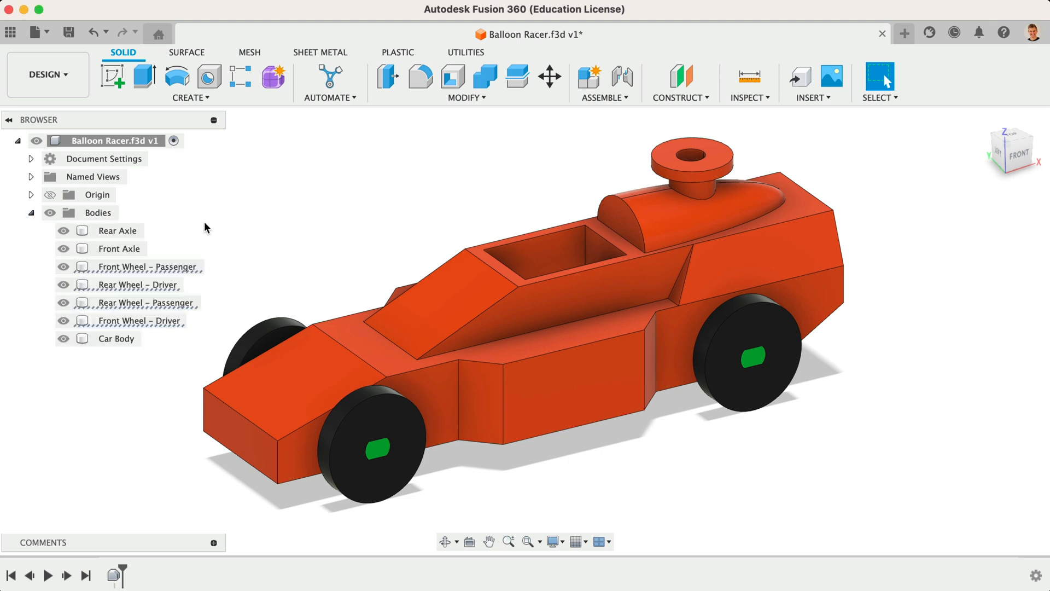
Step: Offset the outer rim faces of all four wheels by 4 mm with Offset Face
click(454, 100)
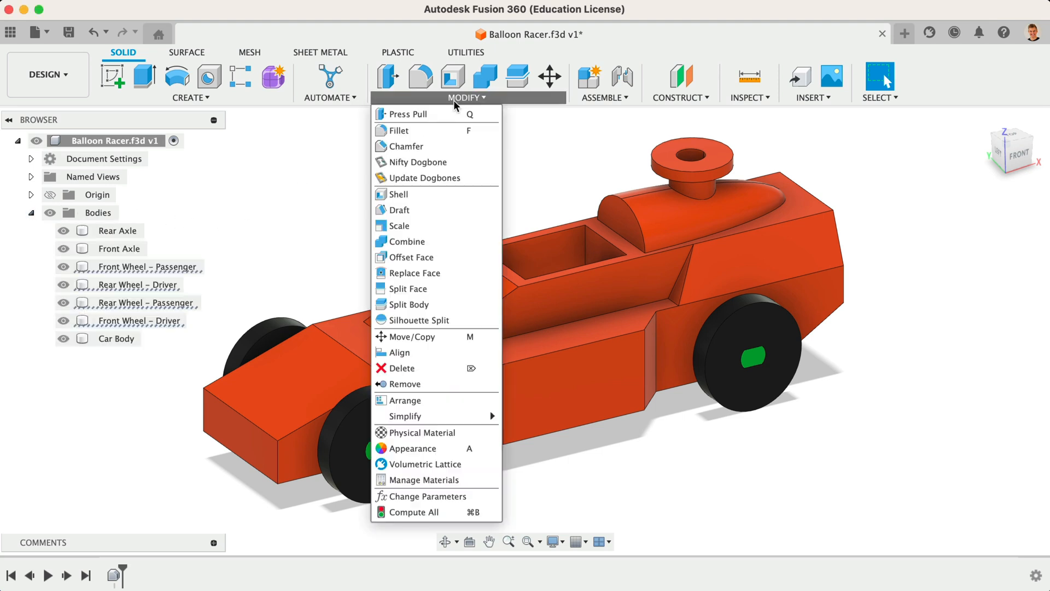
click(447, 259)
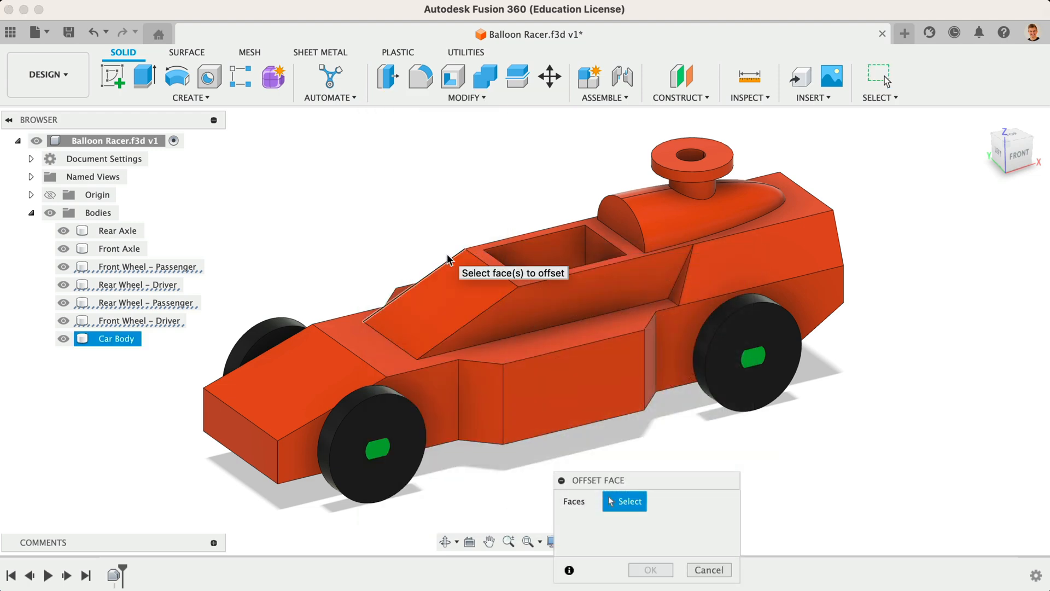
click(274, 328)
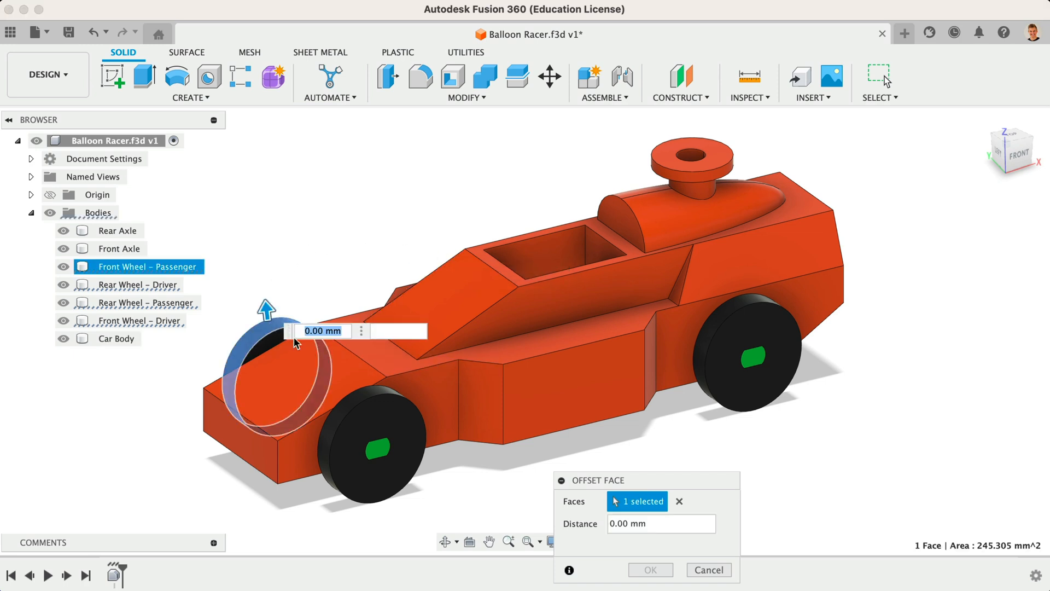
click(372, 432)
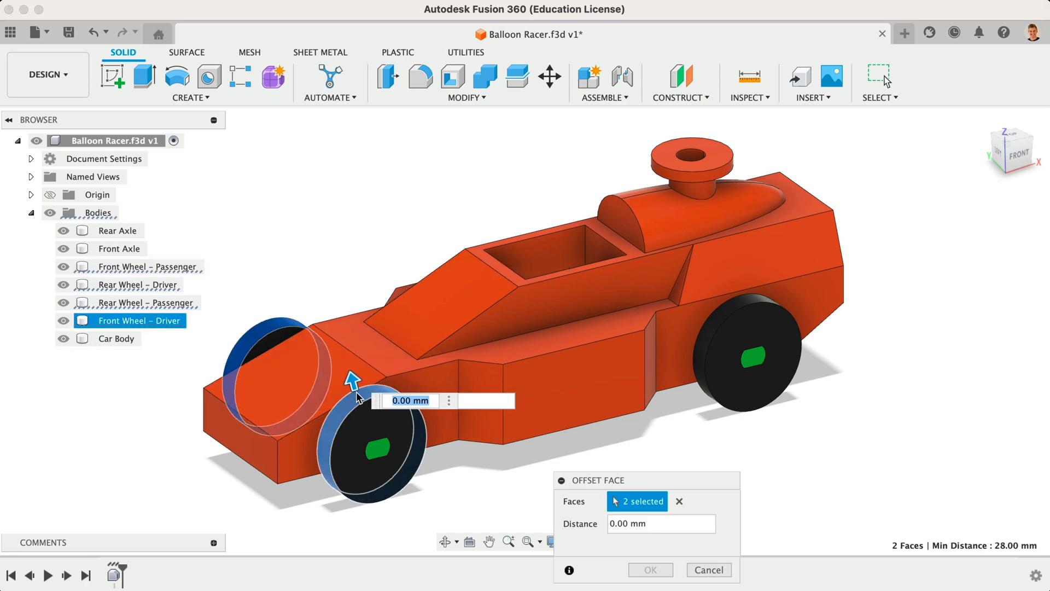
click(724, 310)
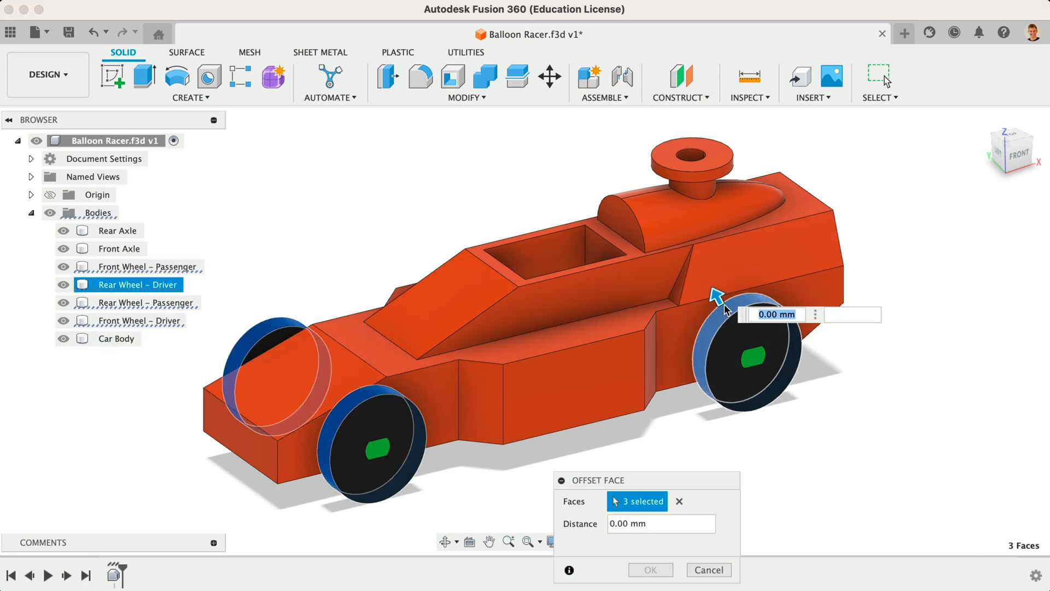
click(991, 137)
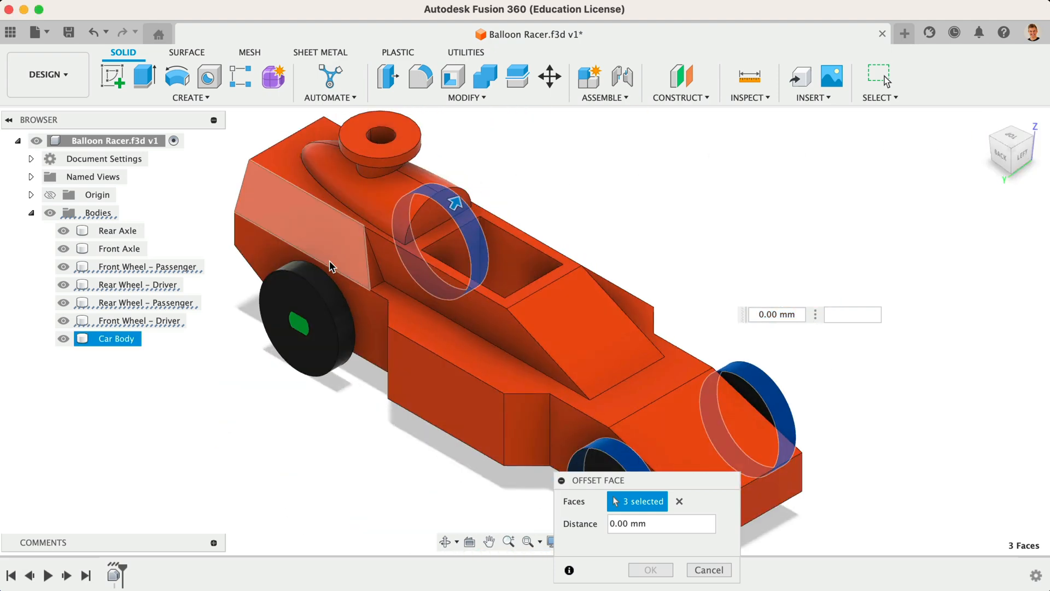
click(322, 272)
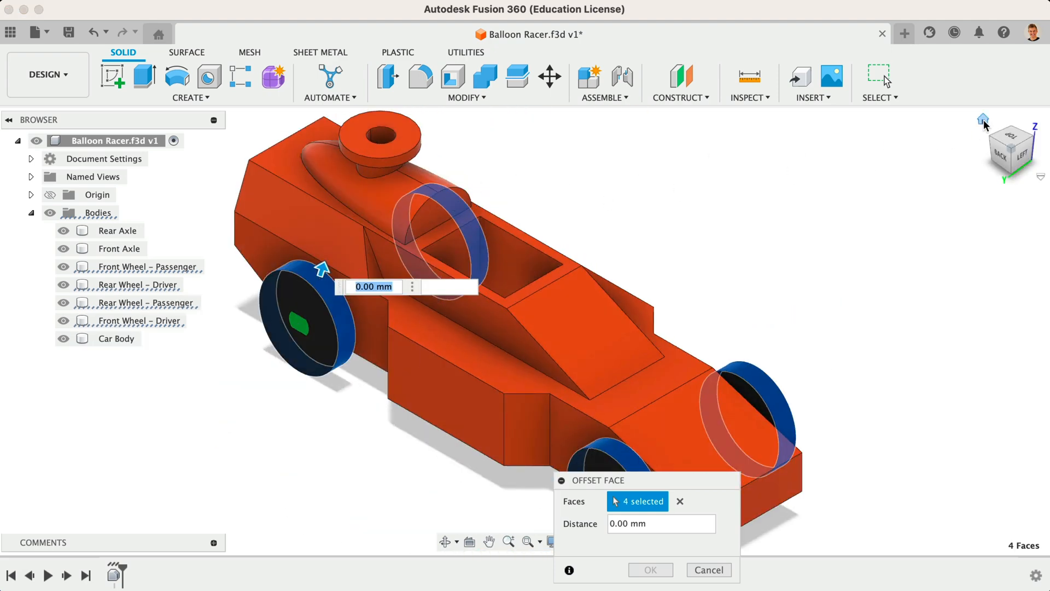
click(984, 120)
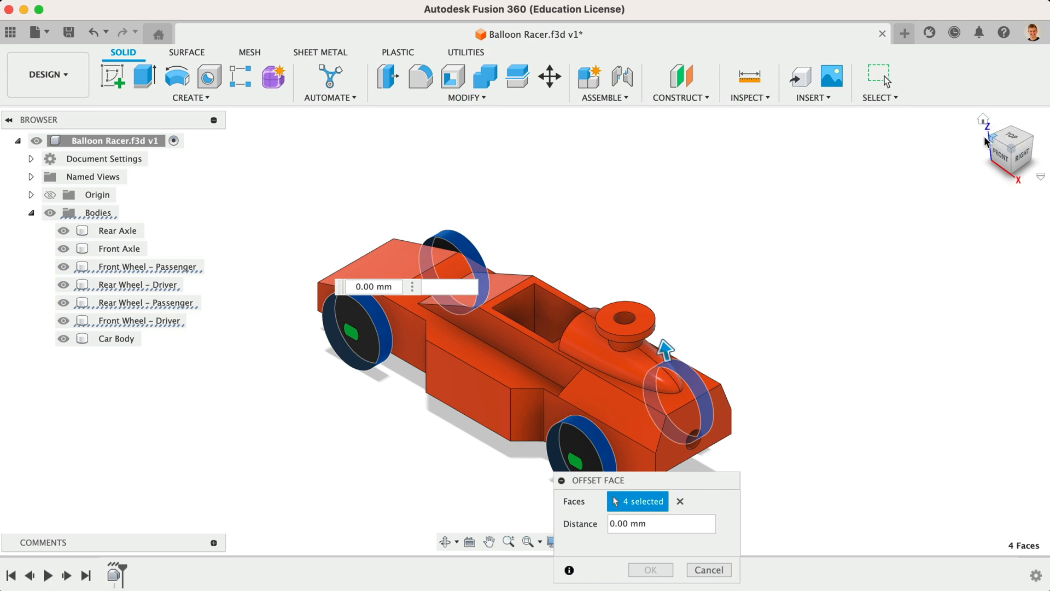
click(986, 140)
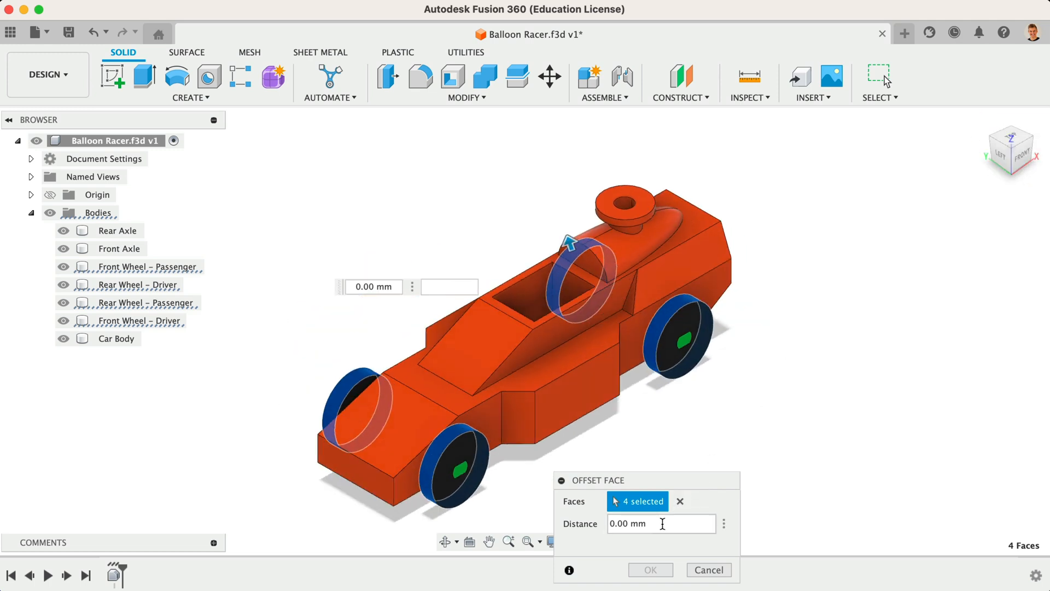
click(662, 524)
text(4)
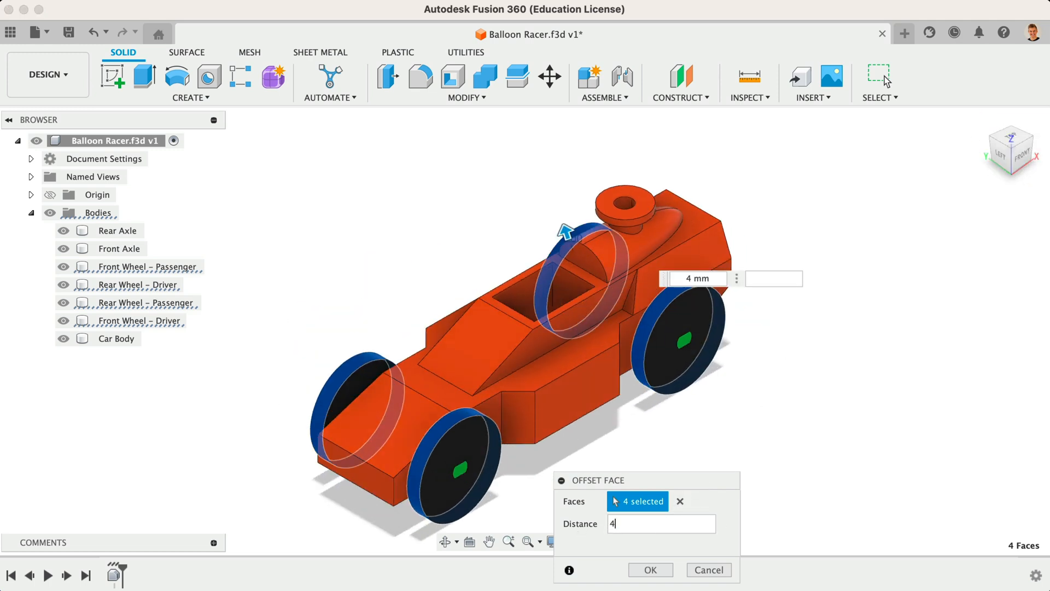
click(650, 570)
Step: Hide all axle and wheel bodies so only the car body is visible
scroll(537, 467, up, 5)
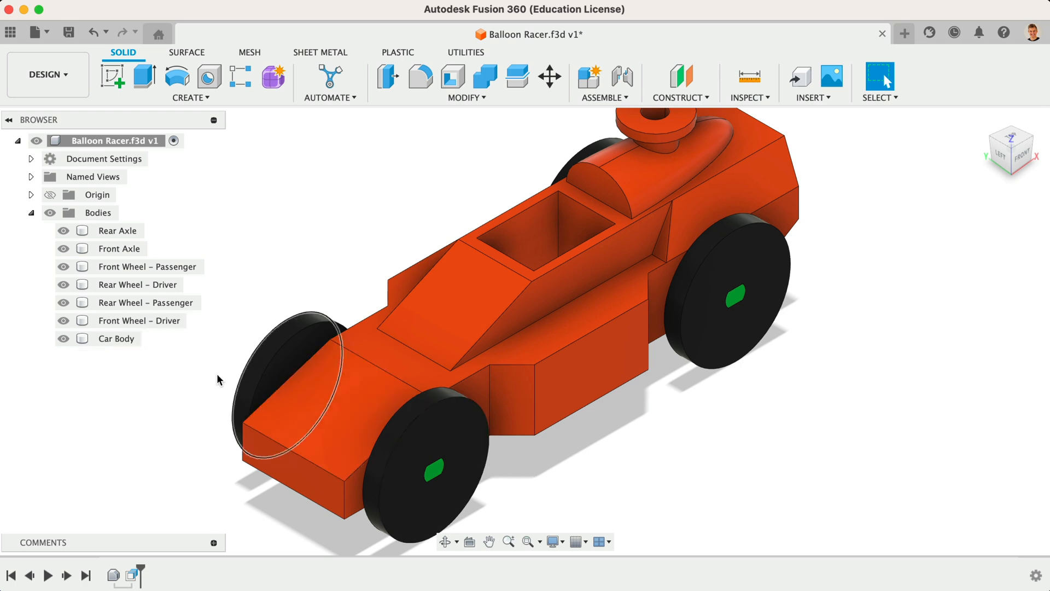
click(68, 320)
click(67, 321)
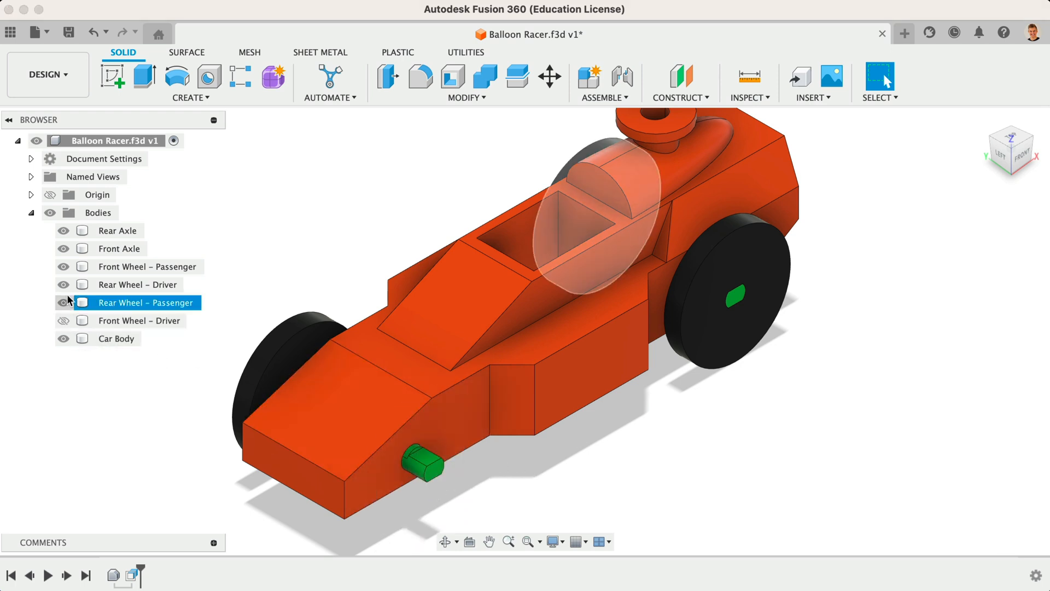
click(64, 302)
click(101, 230)
shift+click(104, 284)
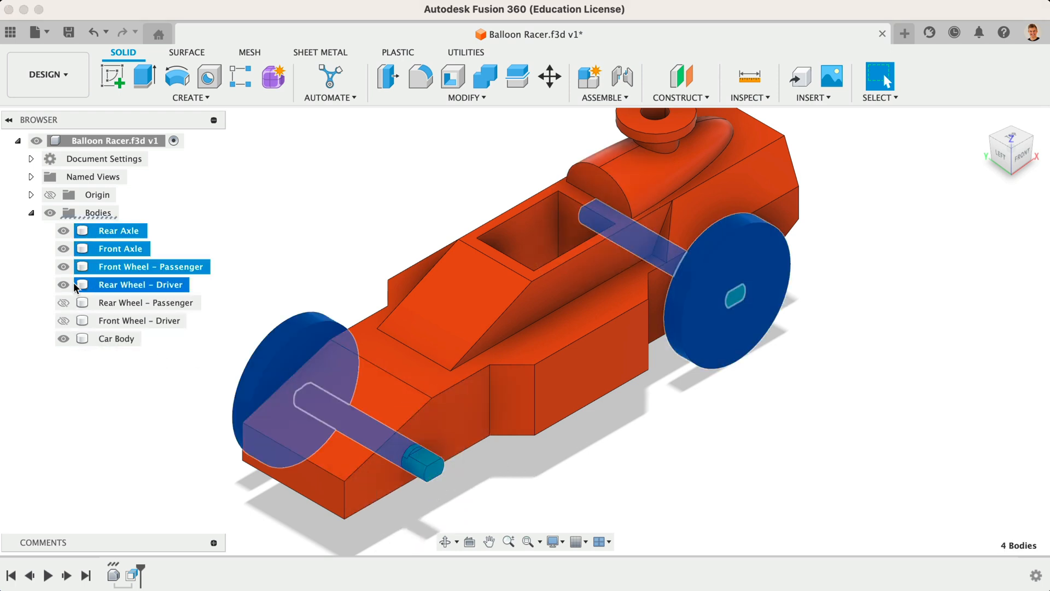
click(63, 285)
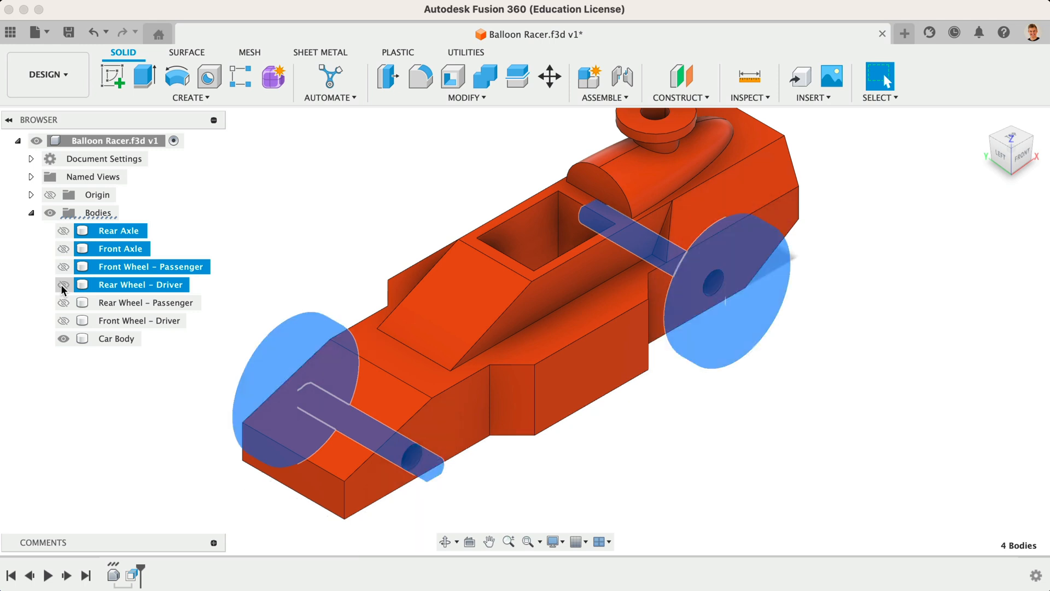
click(249, 242)
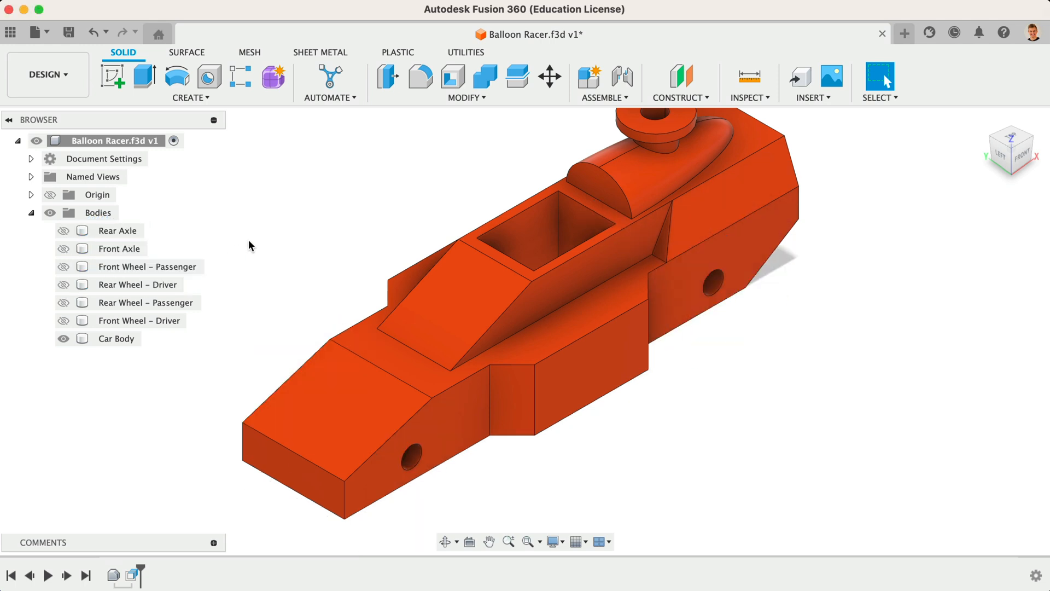
Step: Offset the faces of both axle holes in the car body by -0.1 mm
click(471, 99)
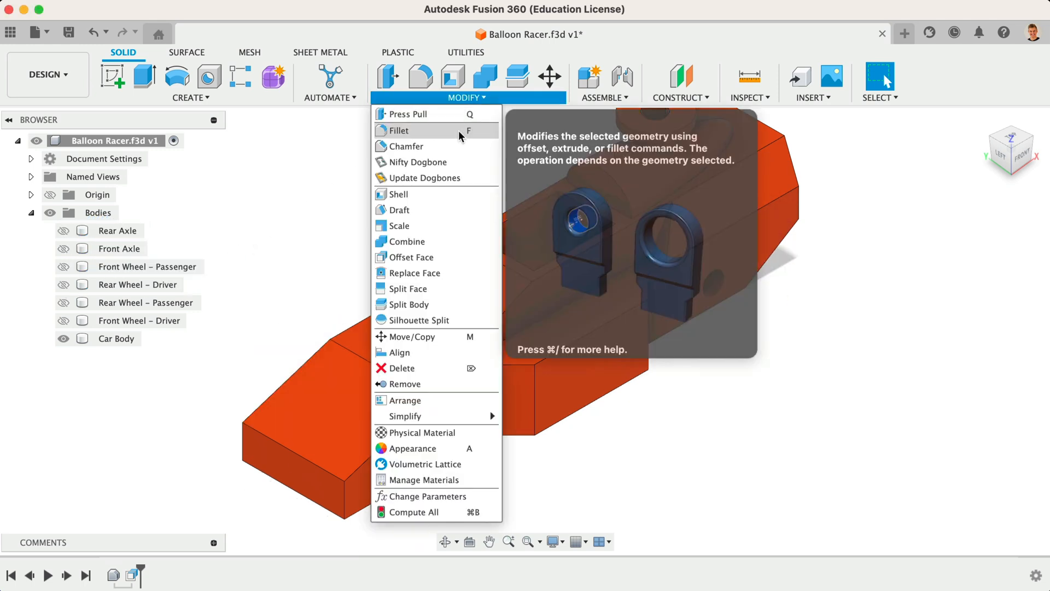
click(436, 258)
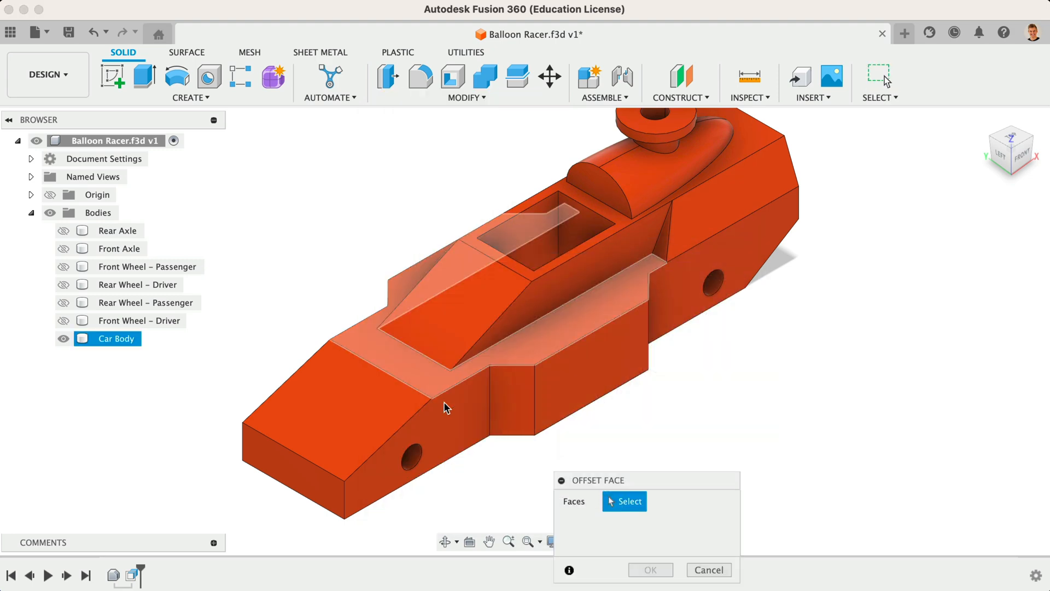
click(412, 458)
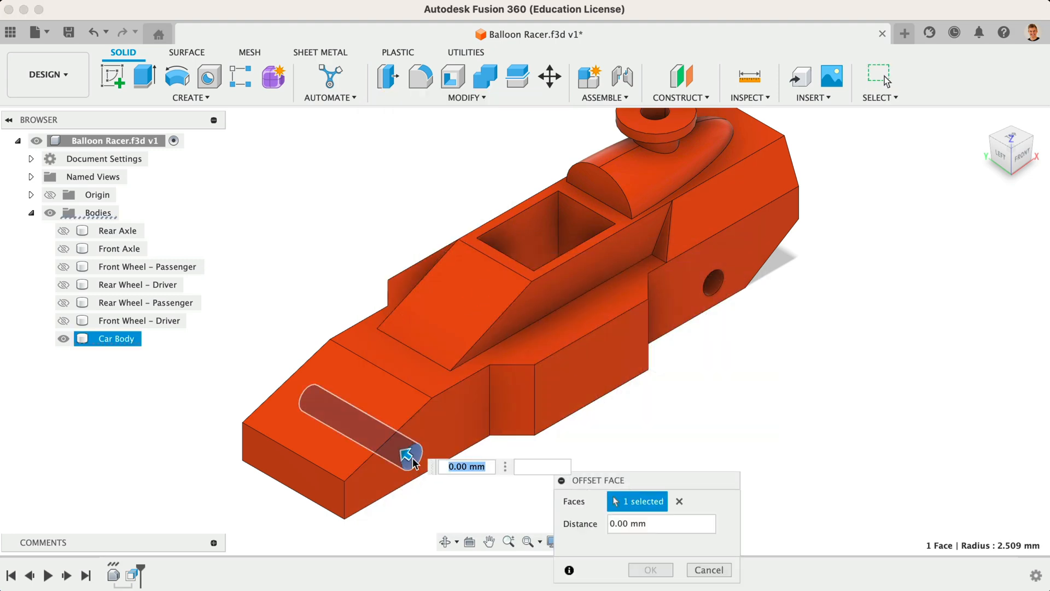
click(711, 284)
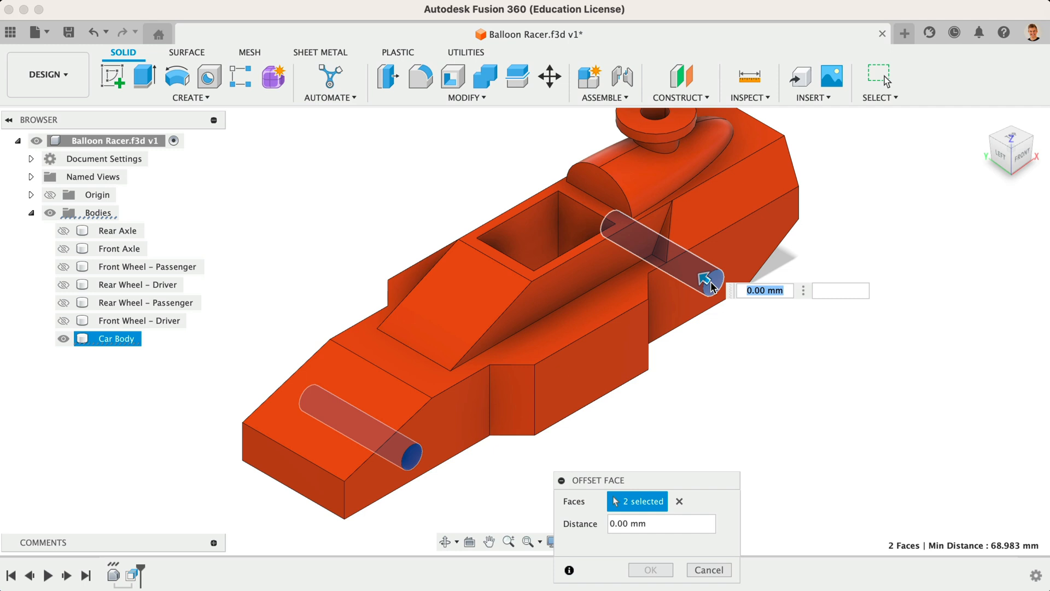
text(-0.)
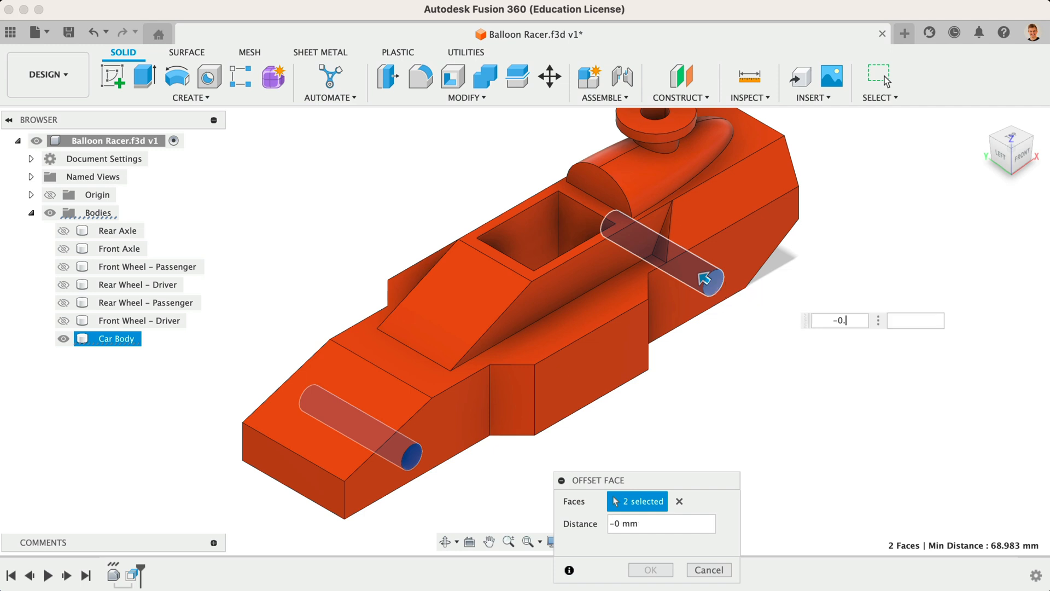
text(1)
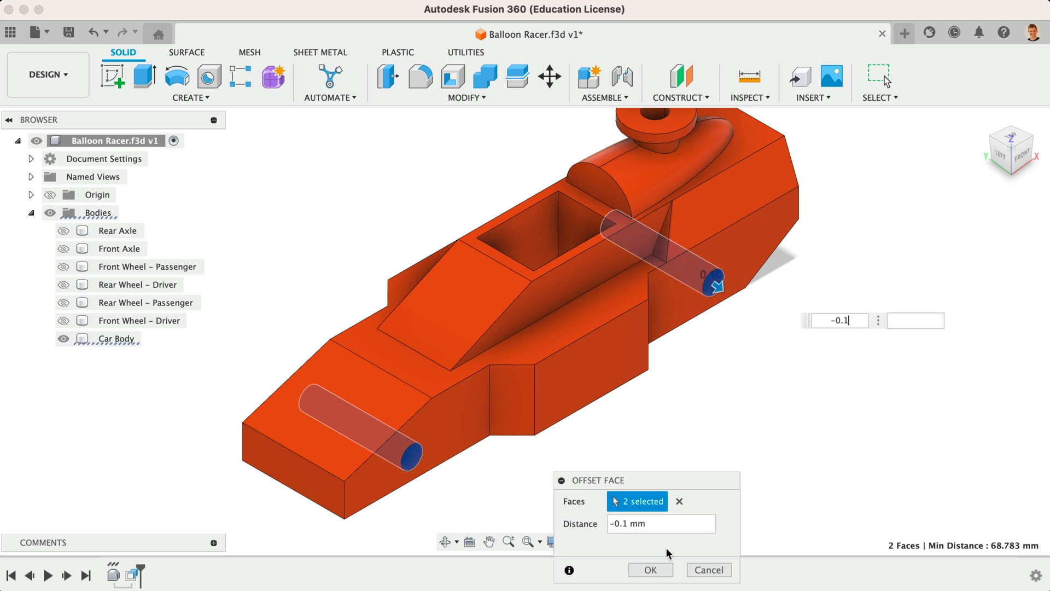
click(650, 570)
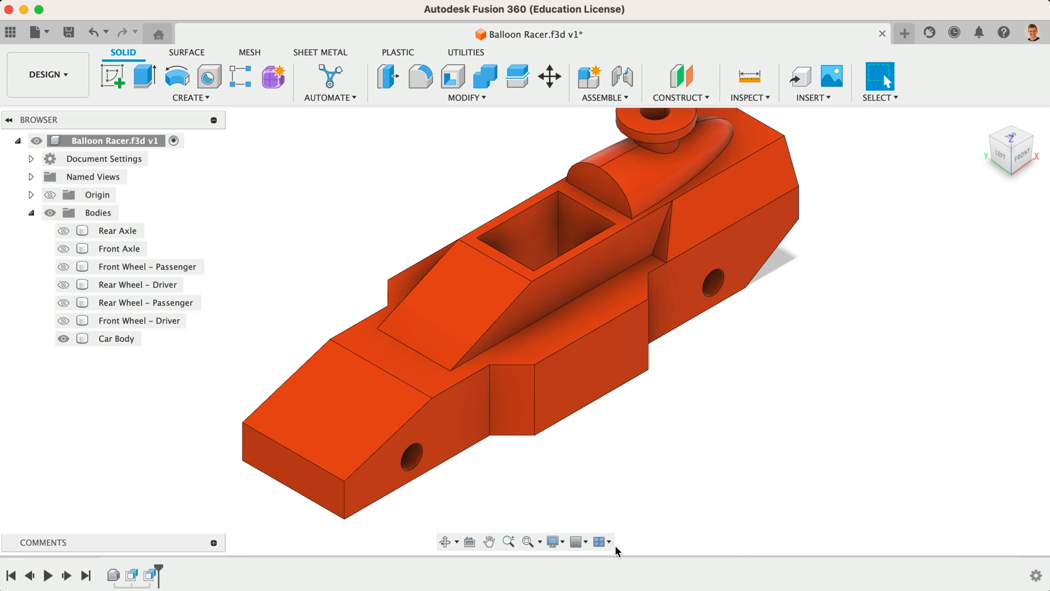
Step: Show the axles to inspect their fit in the car body holes from the front view, then hide them again
click(64, 249)
click(63, 230)
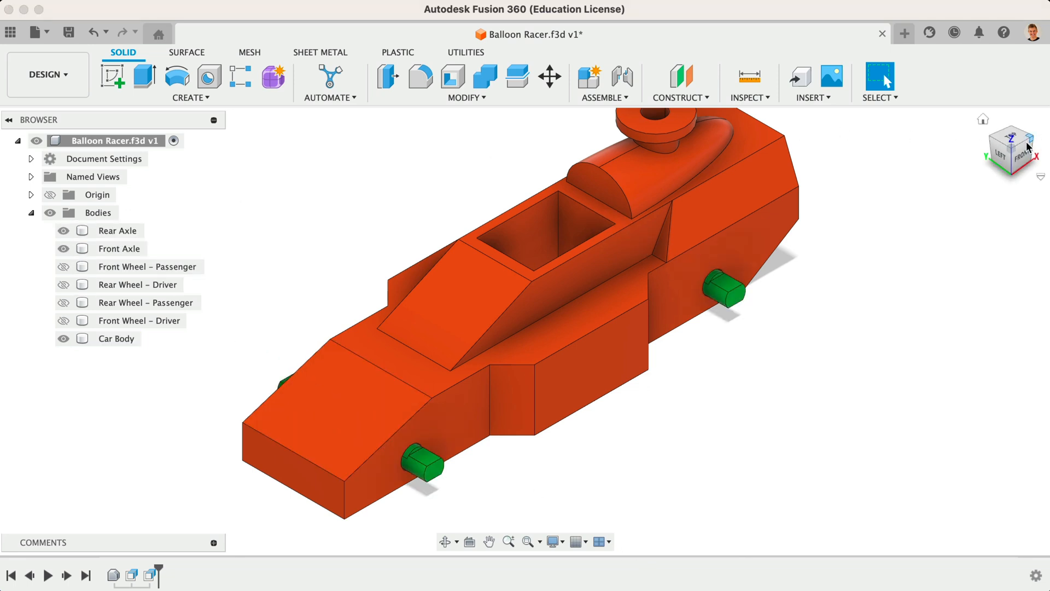
click(1021, 158)
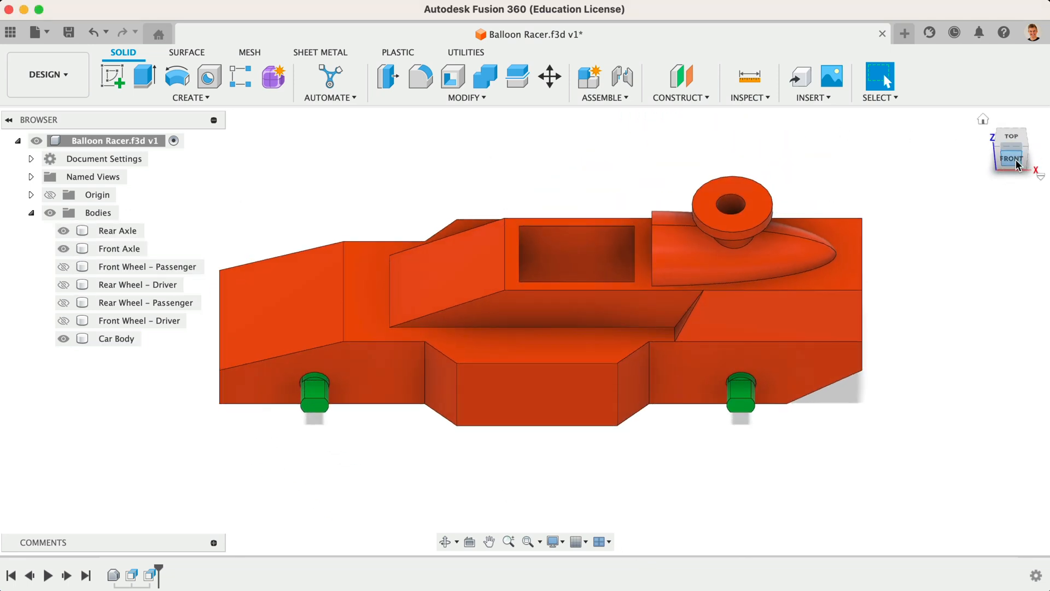
scroll(813, 386, up, 10)
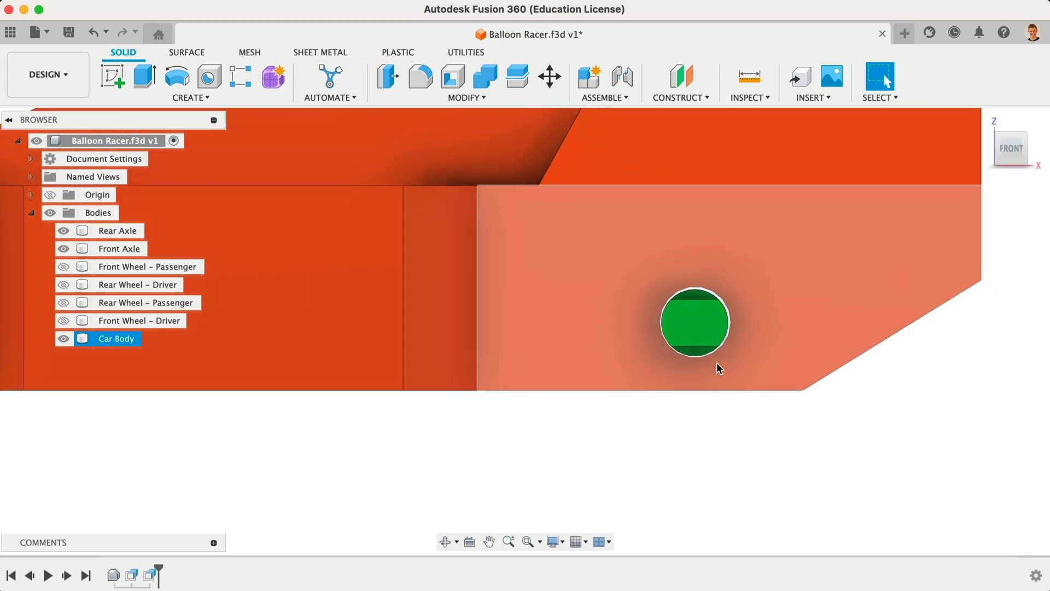
scroll(699, 490, down, 5)
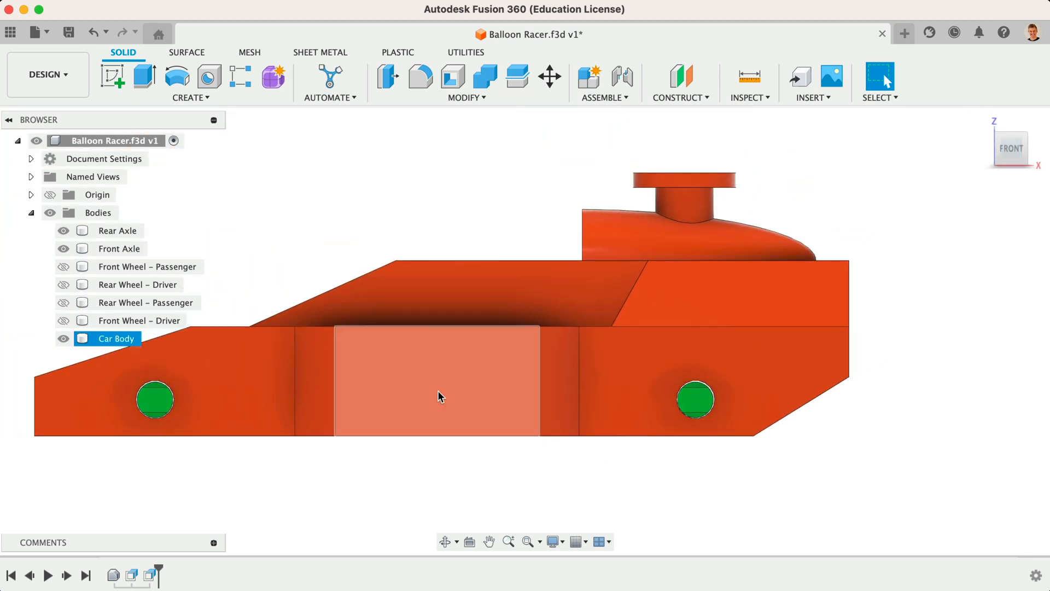
click(66, 248)
click(66, 234)
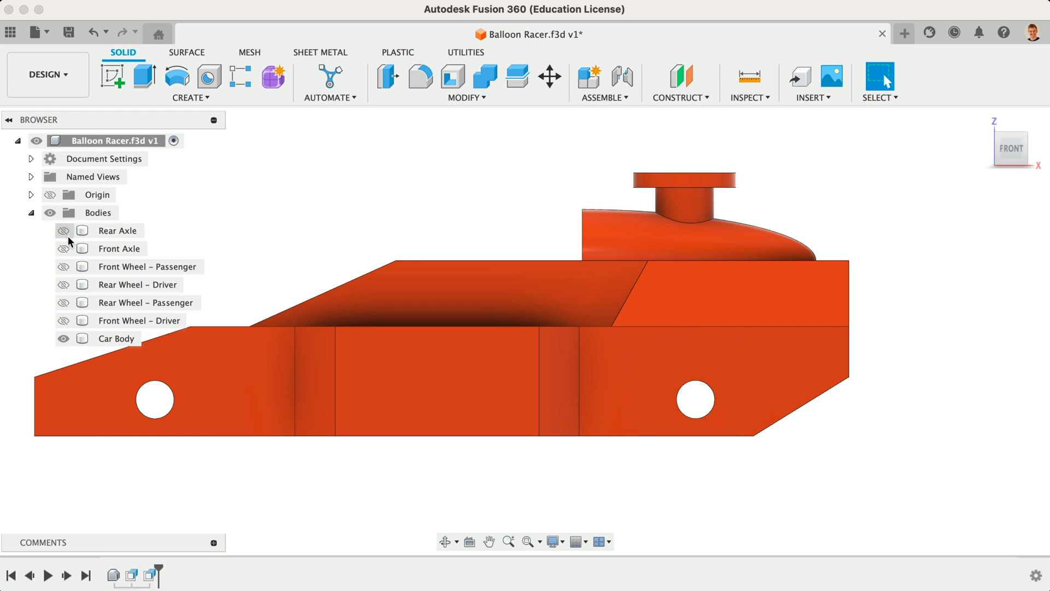
Step: Show the four wheel bodies and hide the car body
click(63, 266)
click(63, 285)
click(64, 303)
click(63, 321)
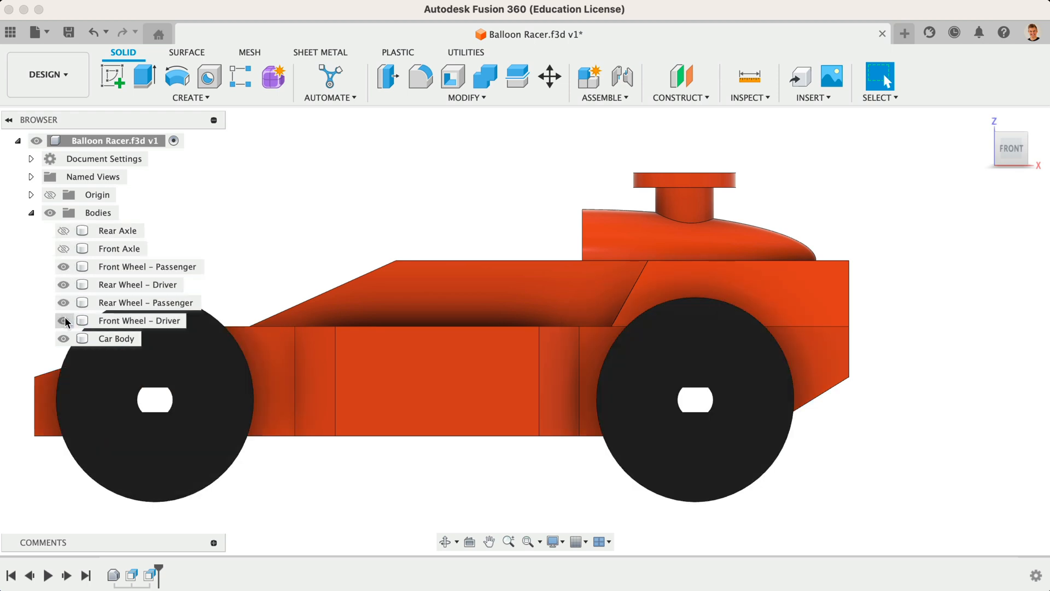
click(63, 338)
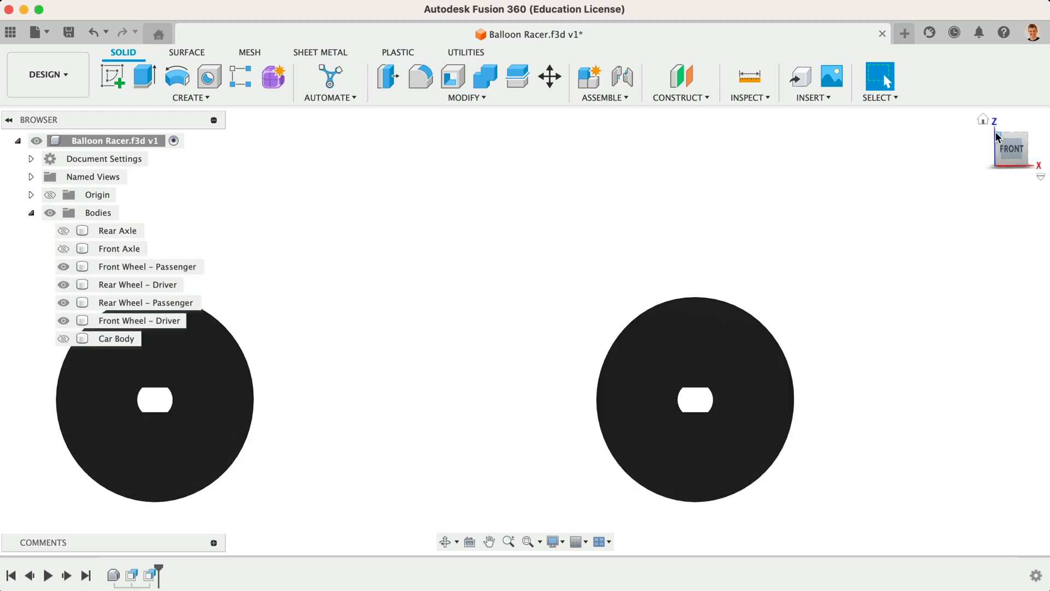
Step: Offset the axle-hole faces of all four wheels by -0.05 mm with Offset Face
click(996, 136)
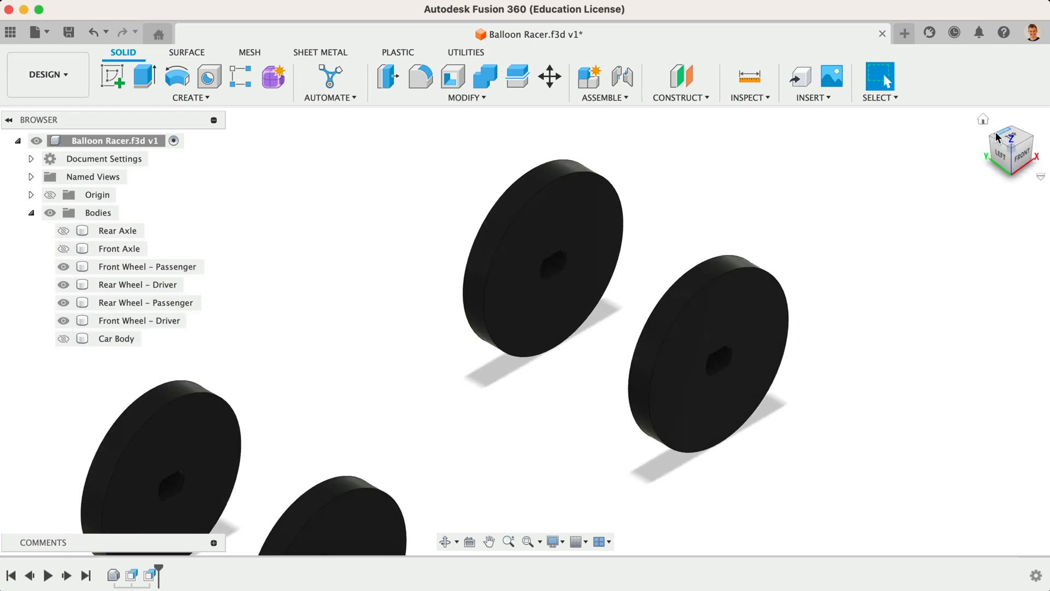
click(530, 102)
click(455, 261)
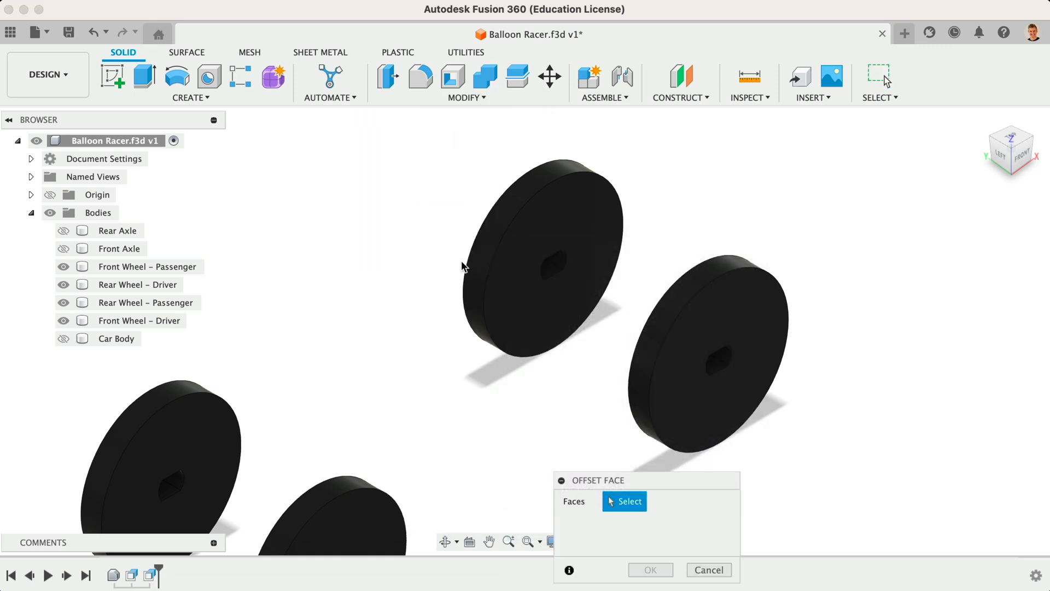
click(718, 364)
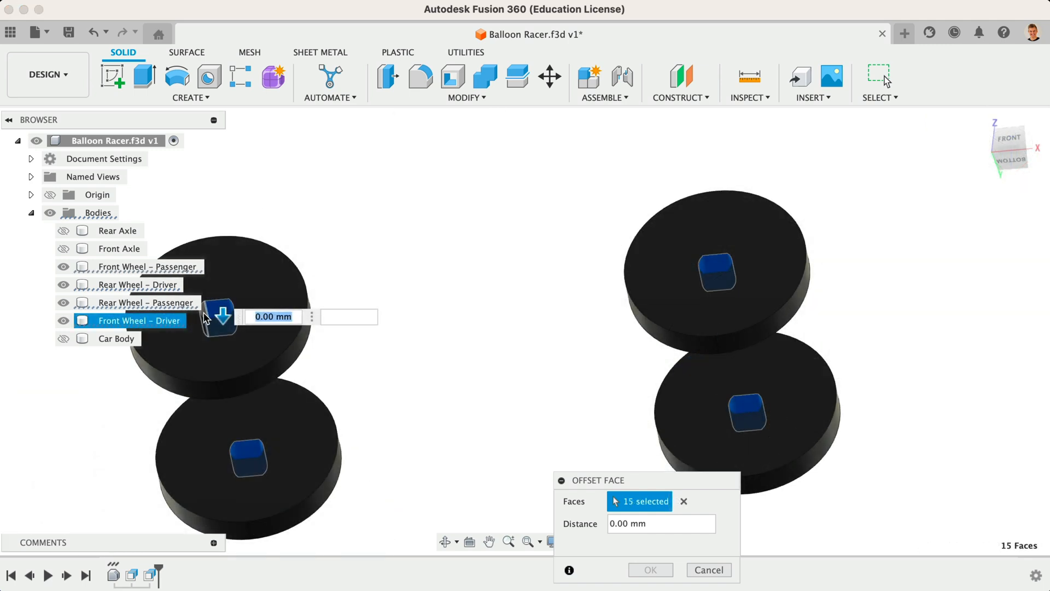
click(206, 319)
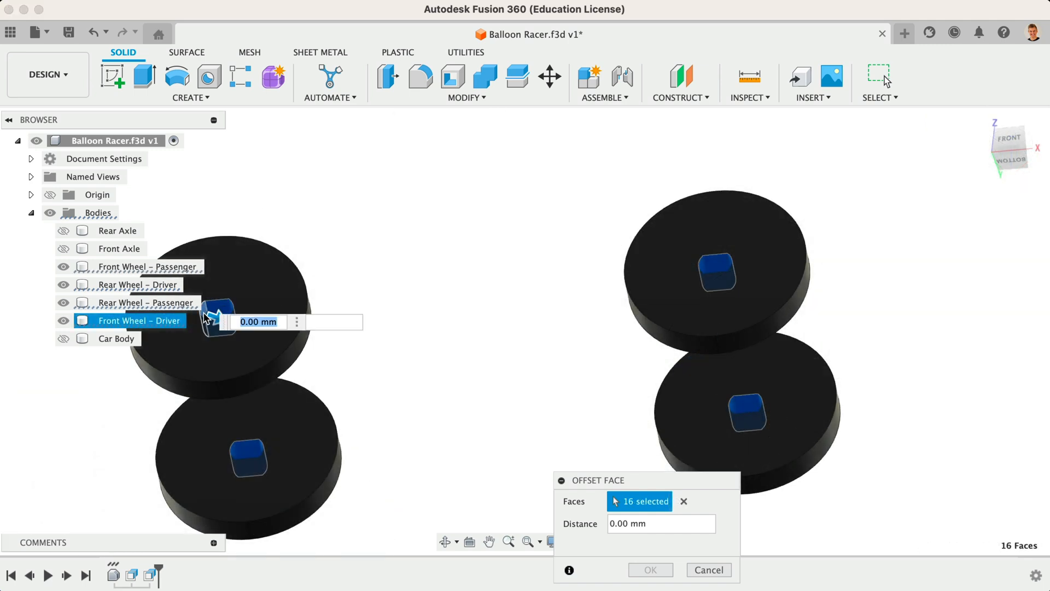
text(-0.05)
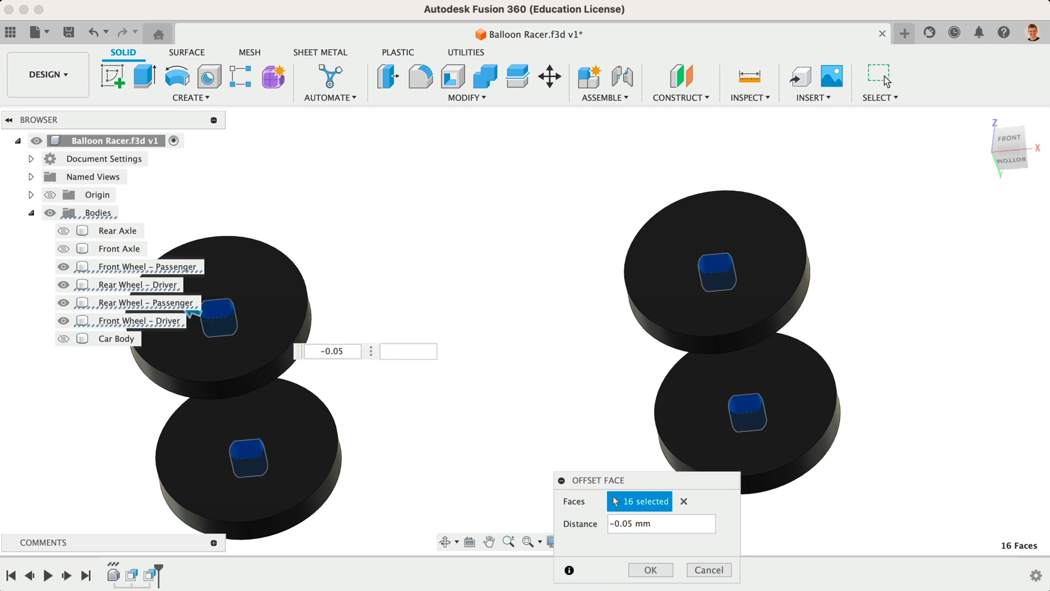
click(657, 570)
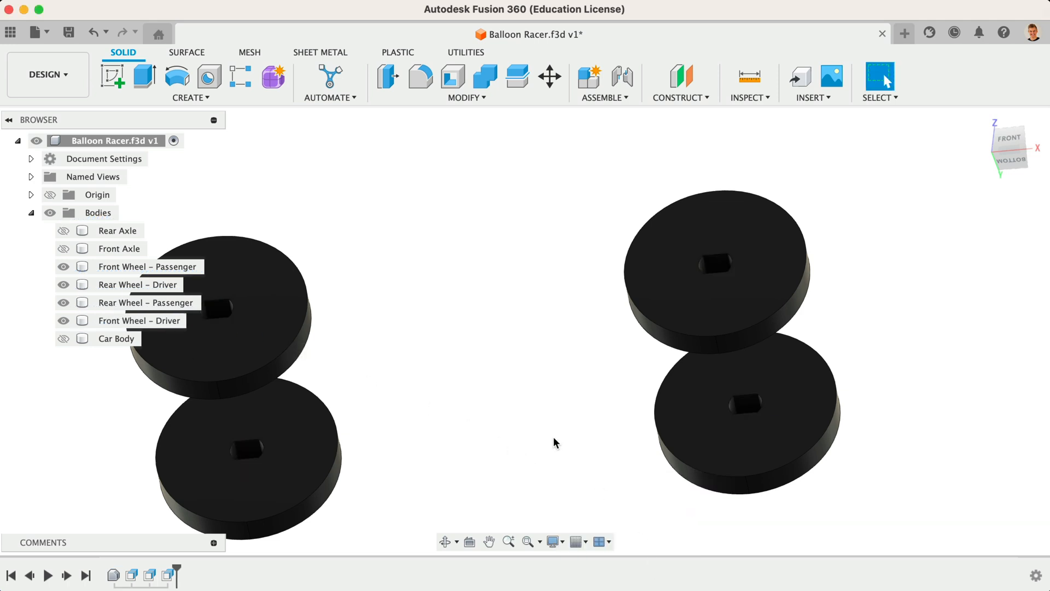
Step: Show the car body and chamfer the eight outer rim edges of the four wheels by 1 mm
click(63, 339)
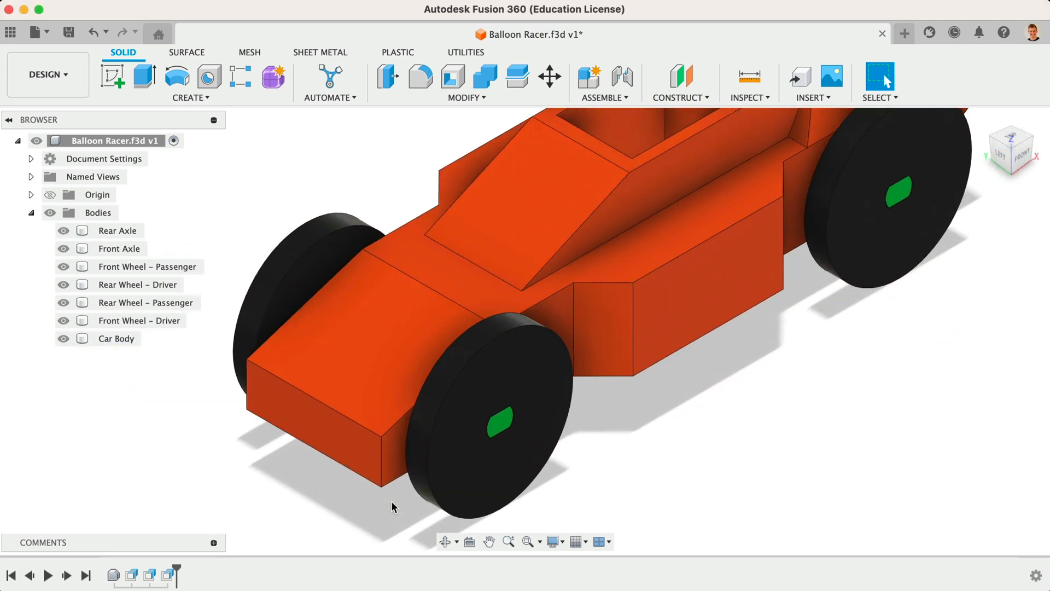
scroll(392, 507, down, 2)
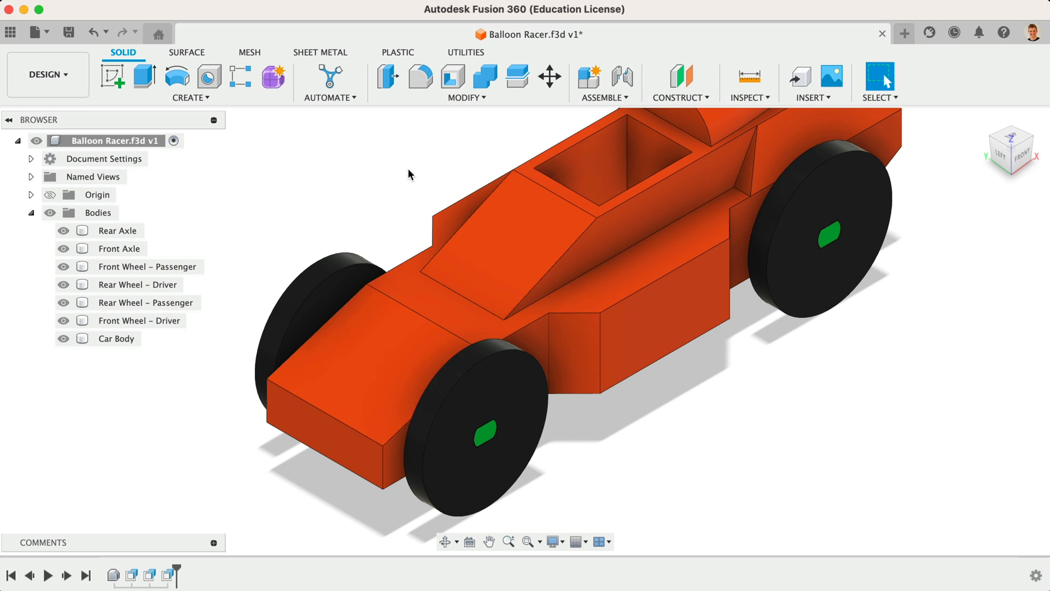
click(461, 99)
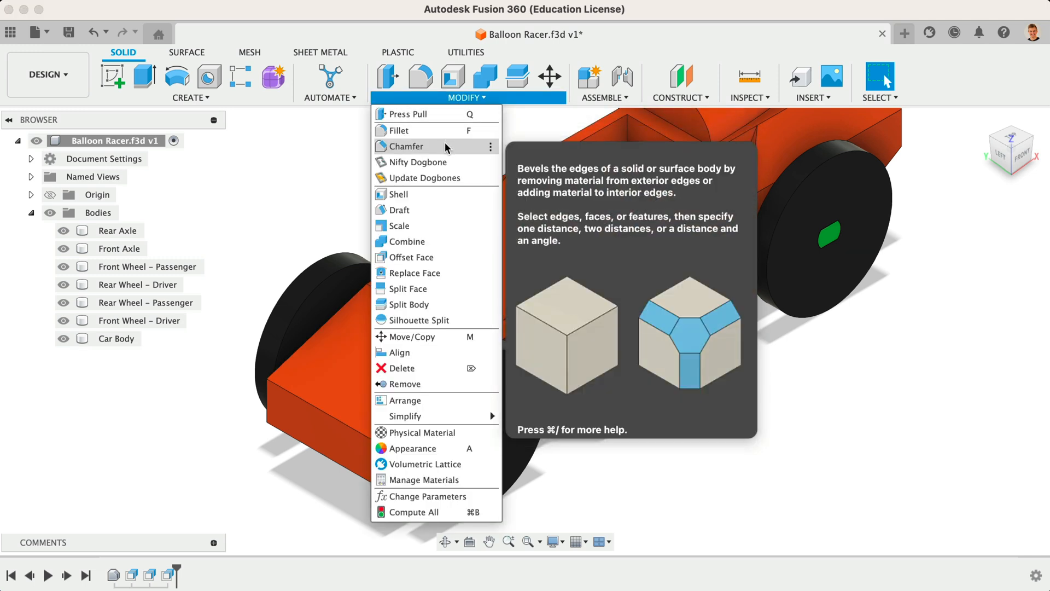
click(445, 144)
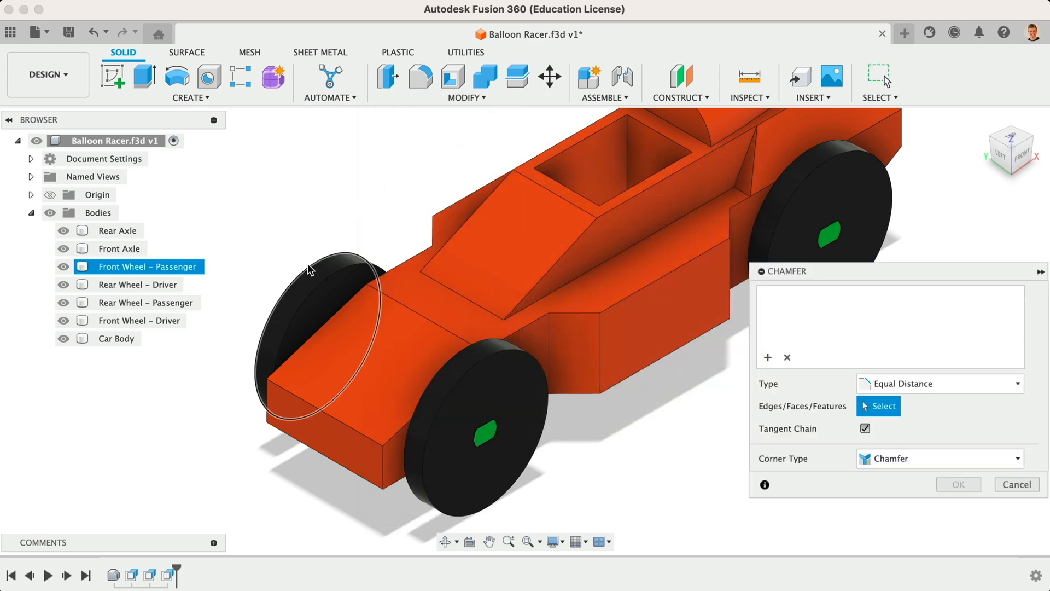
click(324, 280)
click(326, 283)
click(452, 354)
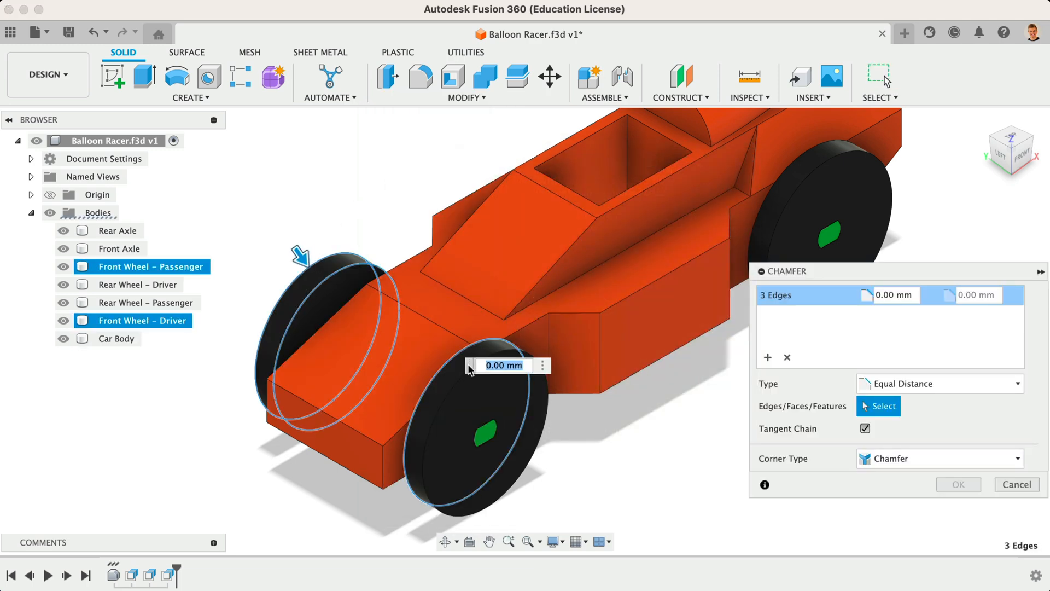
click(463, 381)
click(762, 209)
click(680, 276)
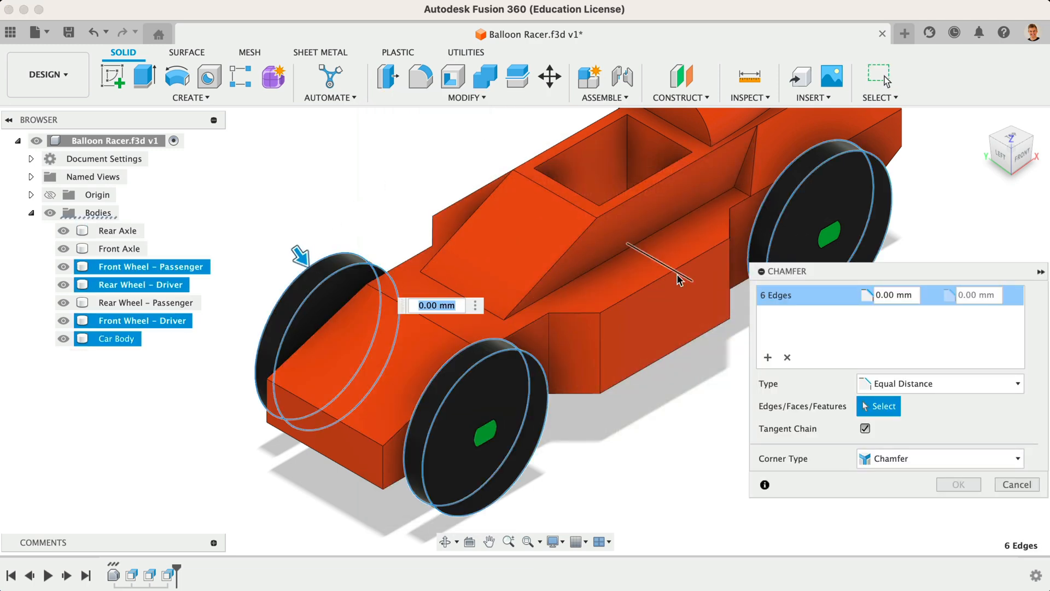
scroll(680, 276, down, 3)
click(668, 147)
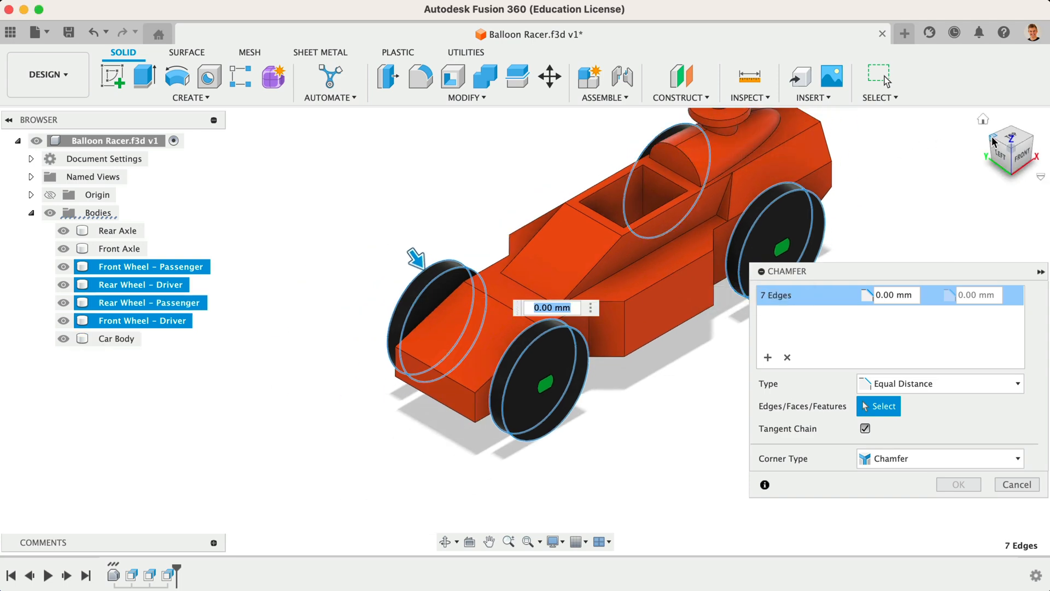
click(991, 139)
click(354, 202)
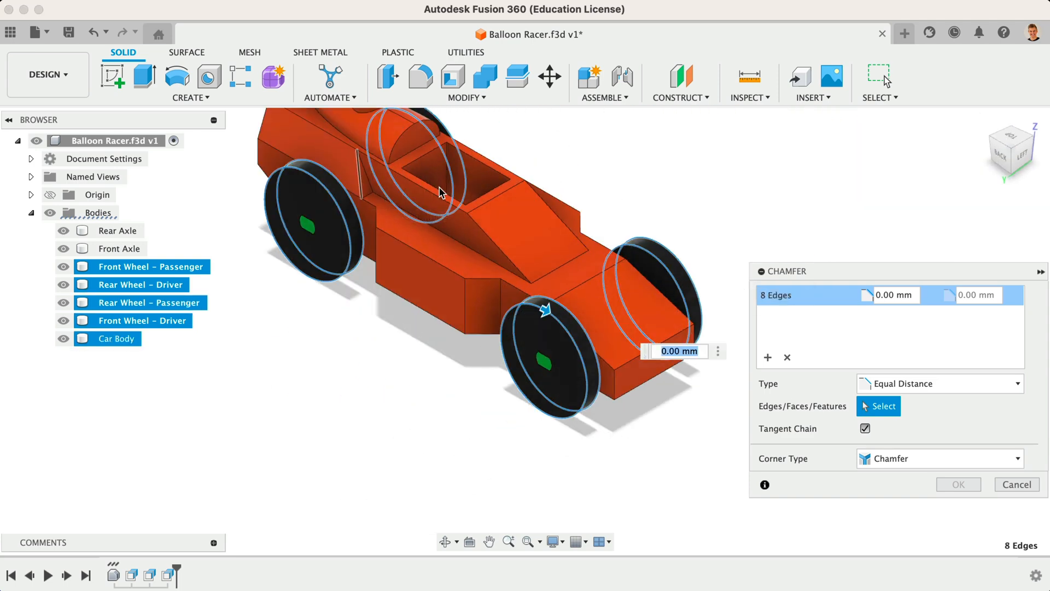
click(1021, 159)
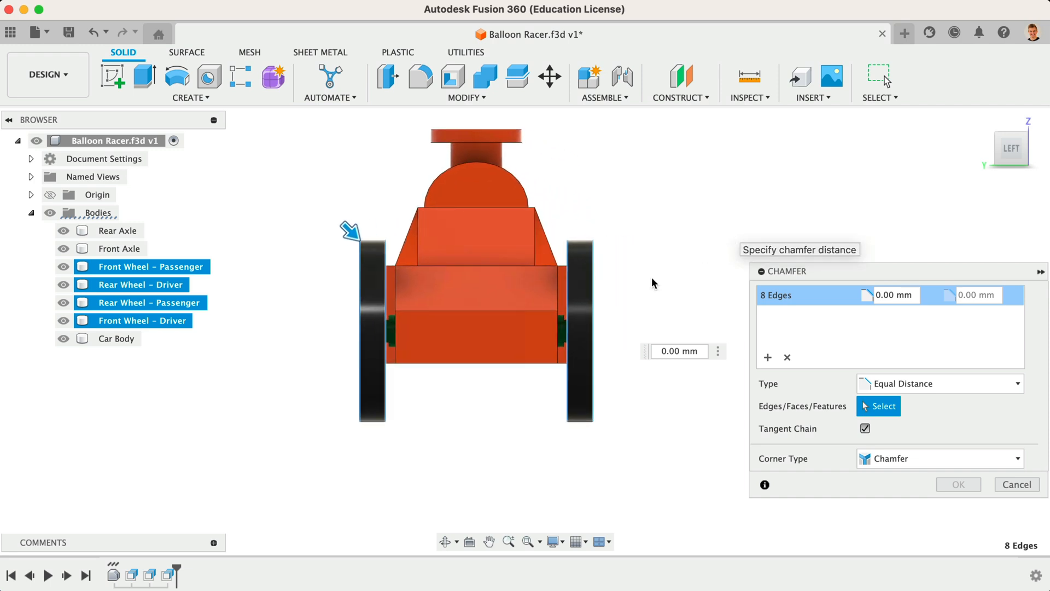
scroll(466, 431, up, 2)
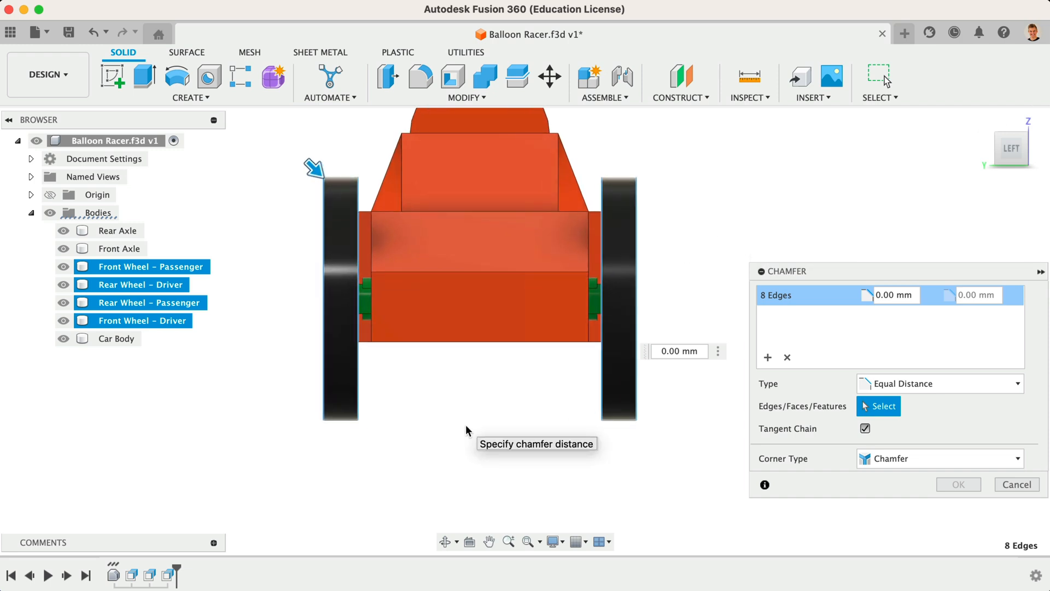
click(893, 294)
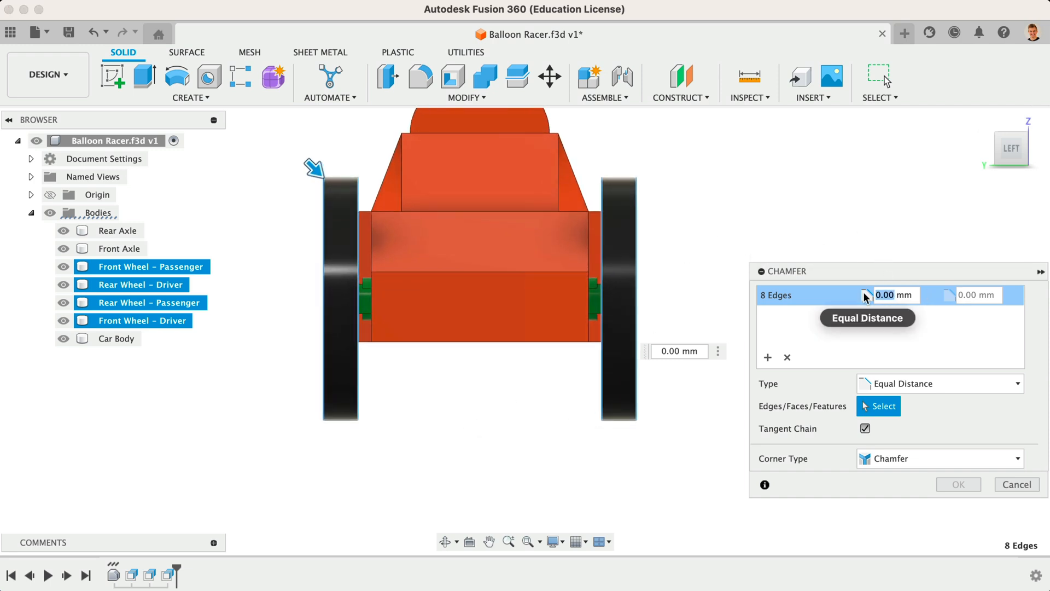
text(2)
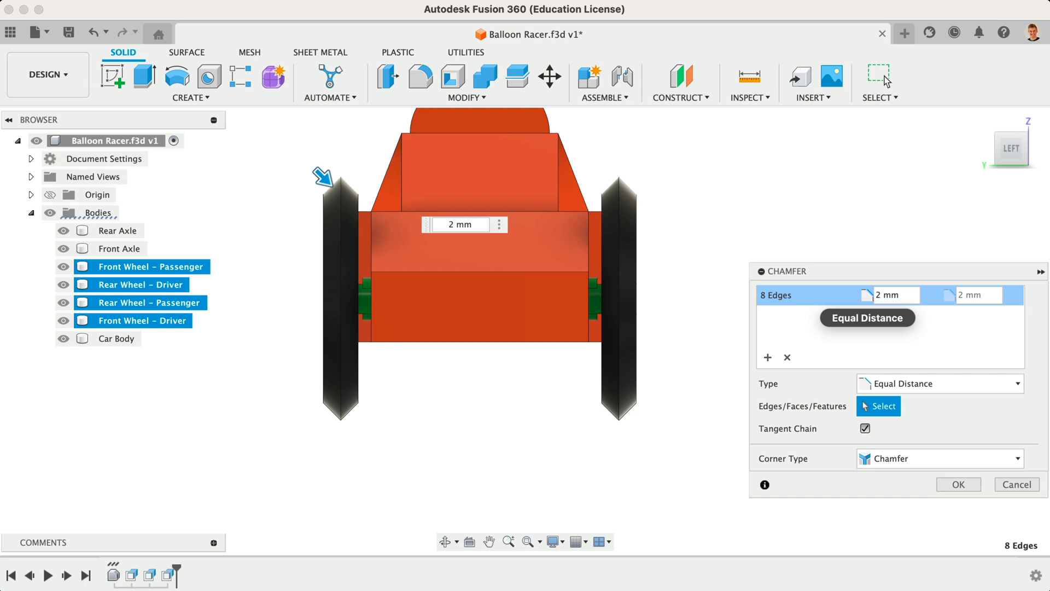
text(1)
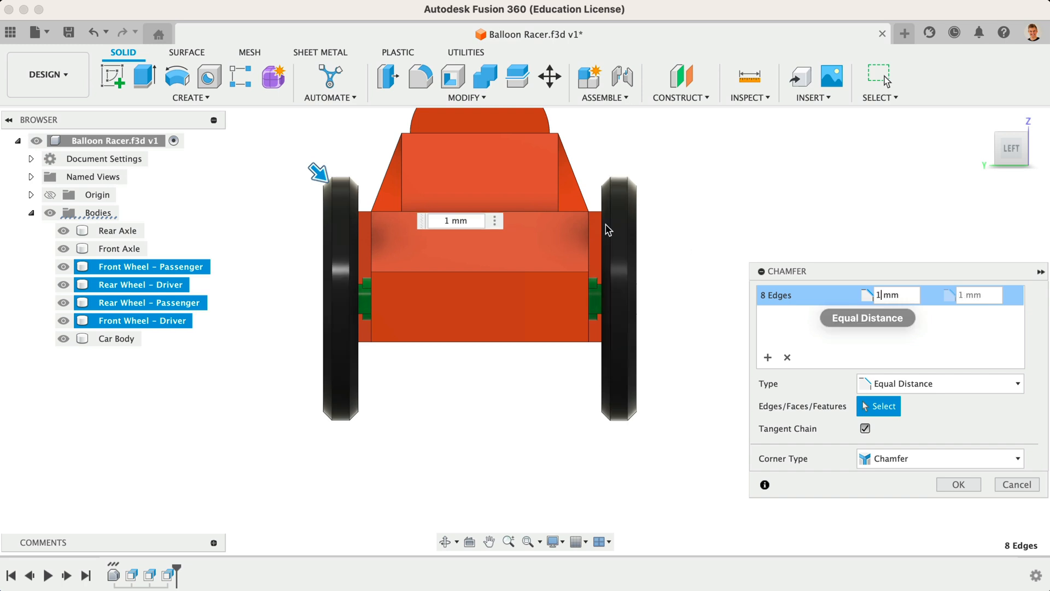
scroll(549, 195, up, 3)
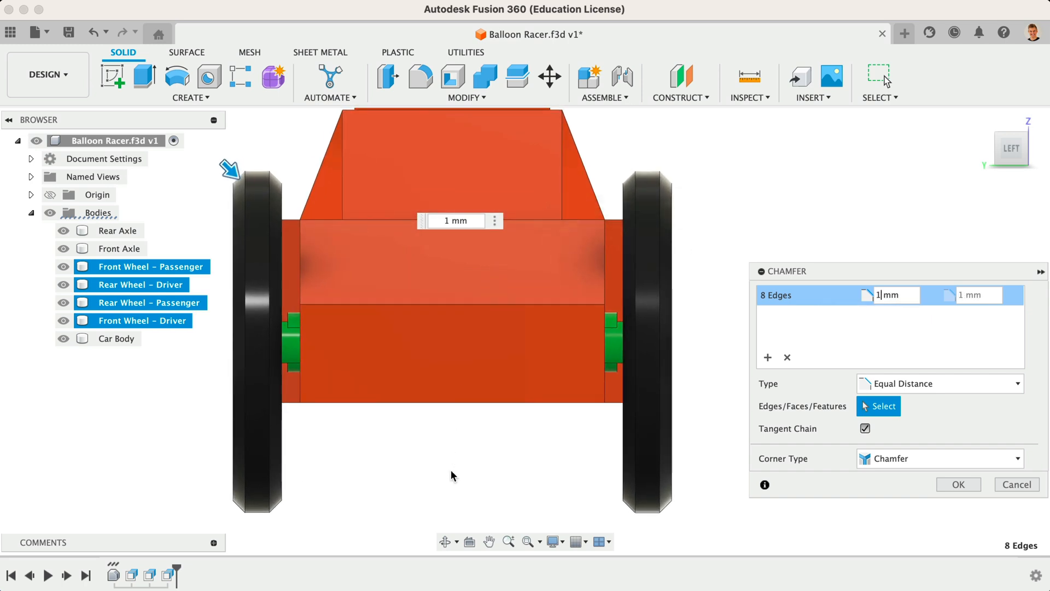
click(957, 484)
scroll(929, 389, down, 3)
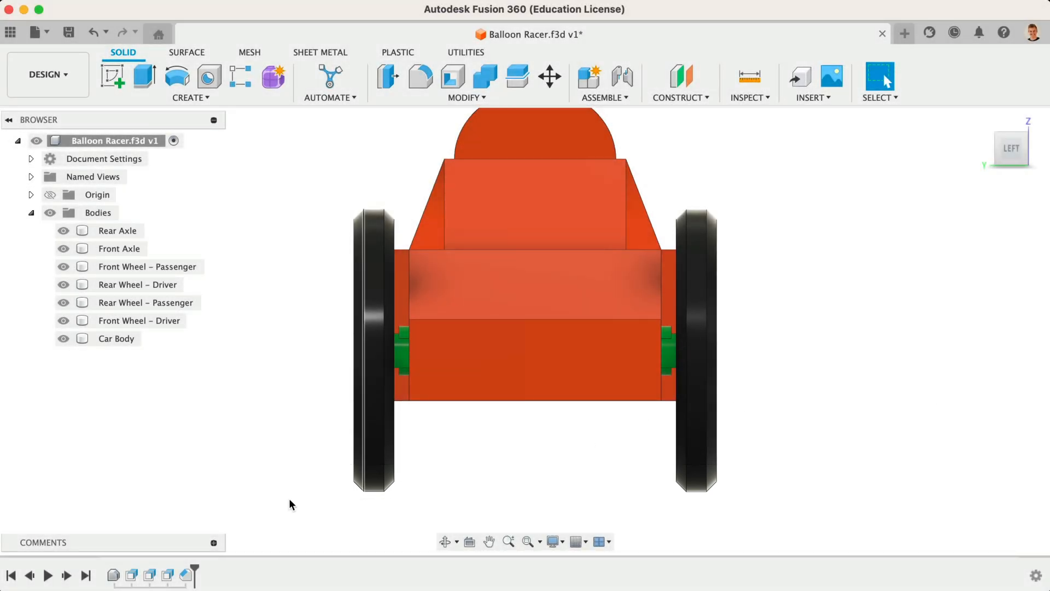
Step: Reopen the wheel chamfer feature to review its settings, then close it without changes
double_click(187, 580)
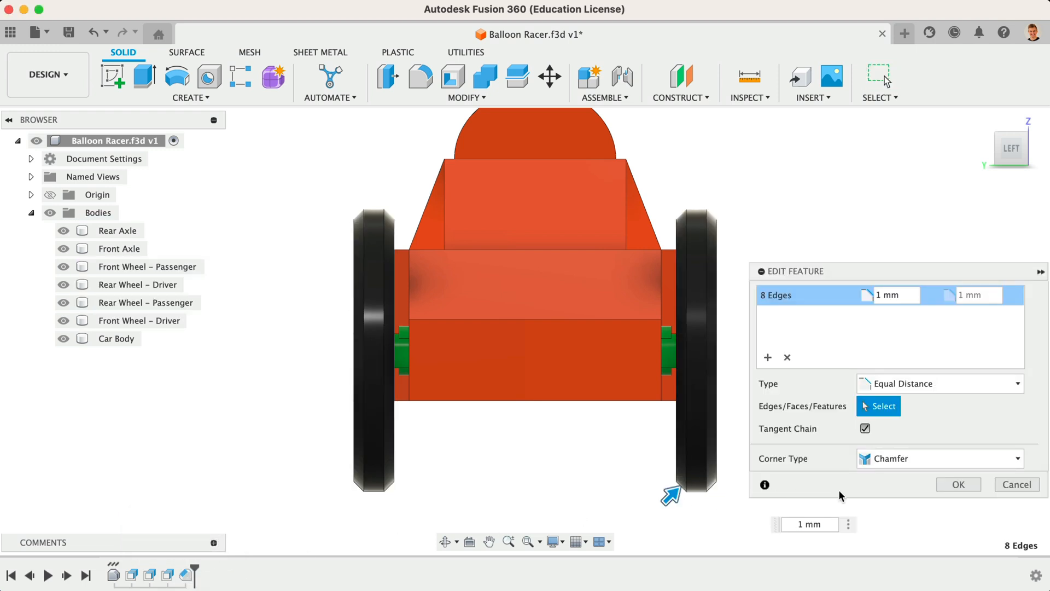
click(1001, 485)
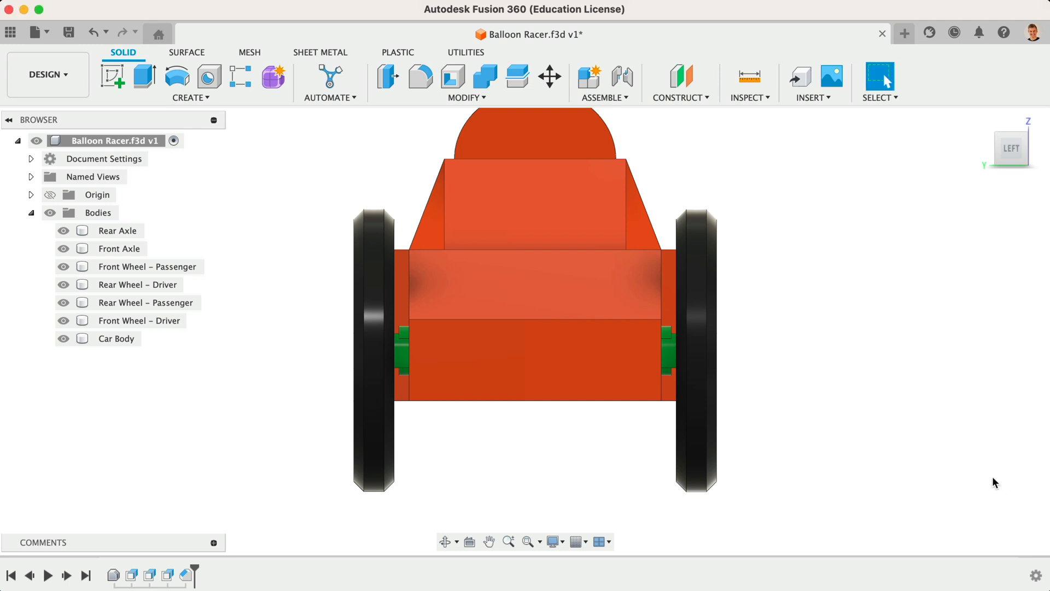
Step: Fillet fifteen vertical and cockpit edges of the car body with a 5 mm radius
click(981, 120)
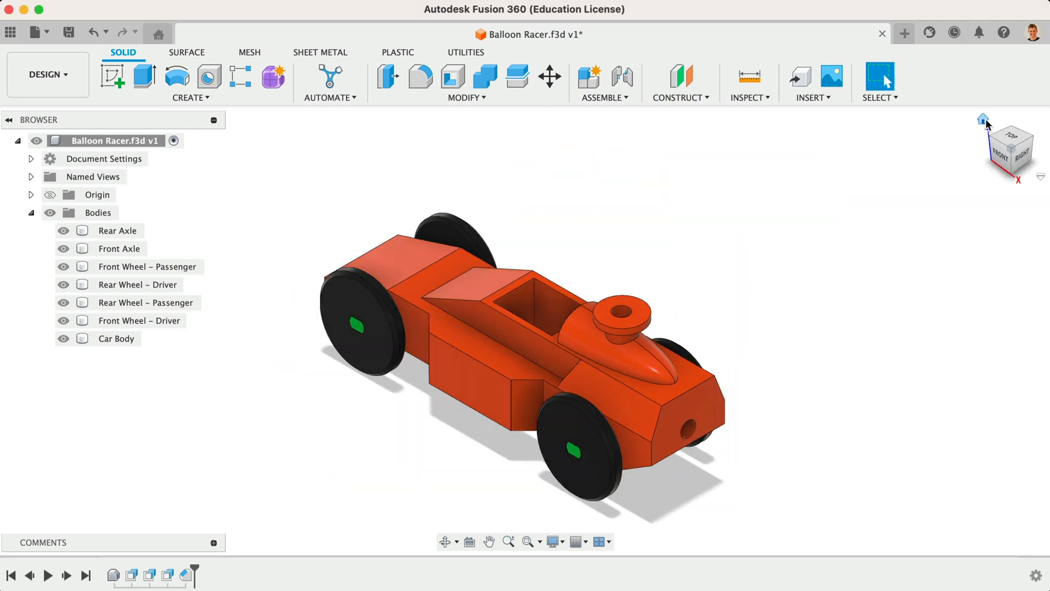
click(988, 138)
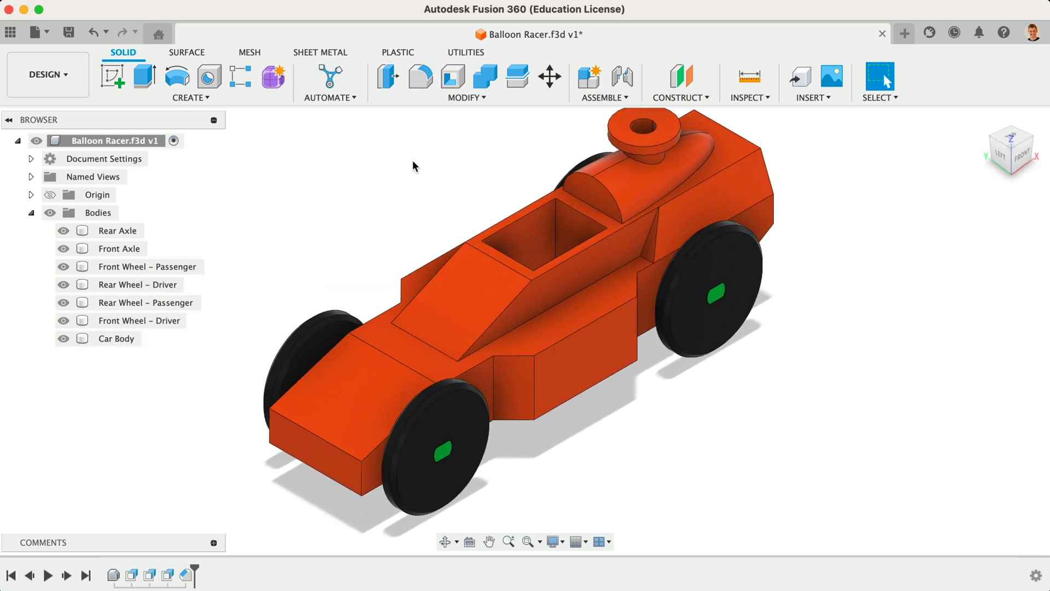
click(466, 98)
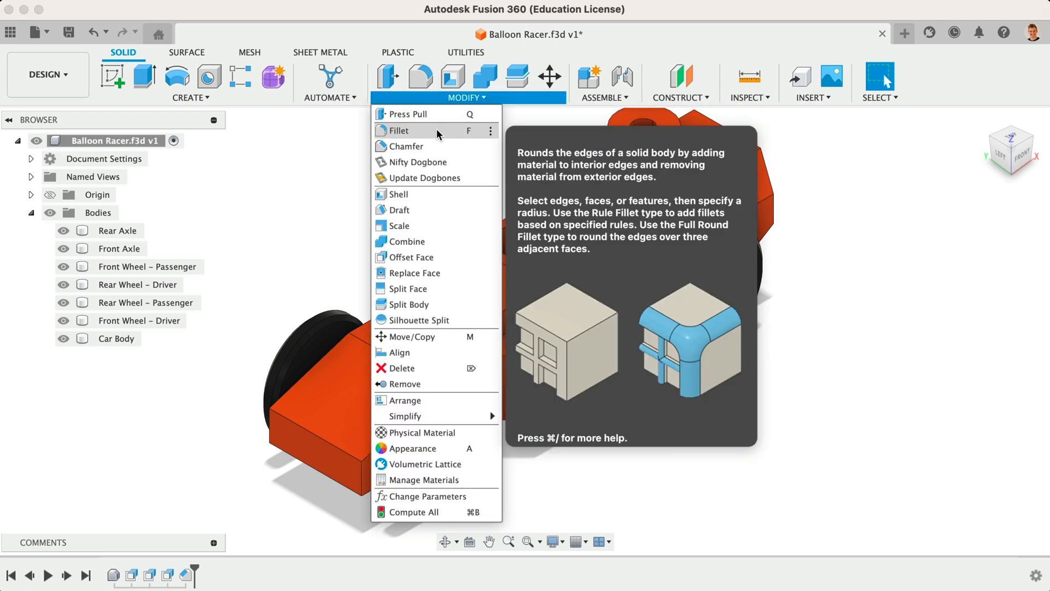
click(436, 131)
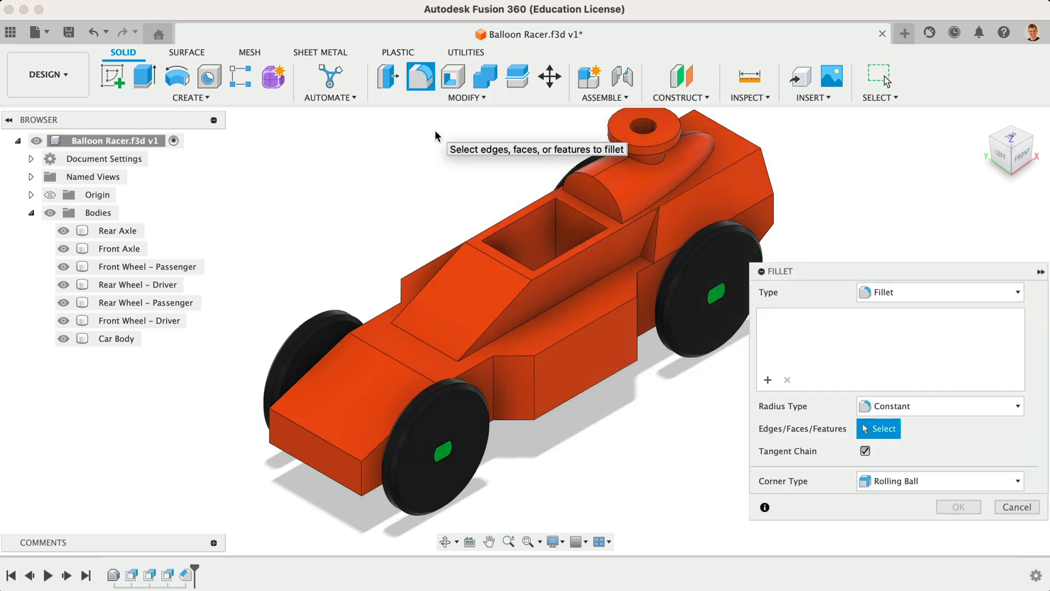
click(495, 371)
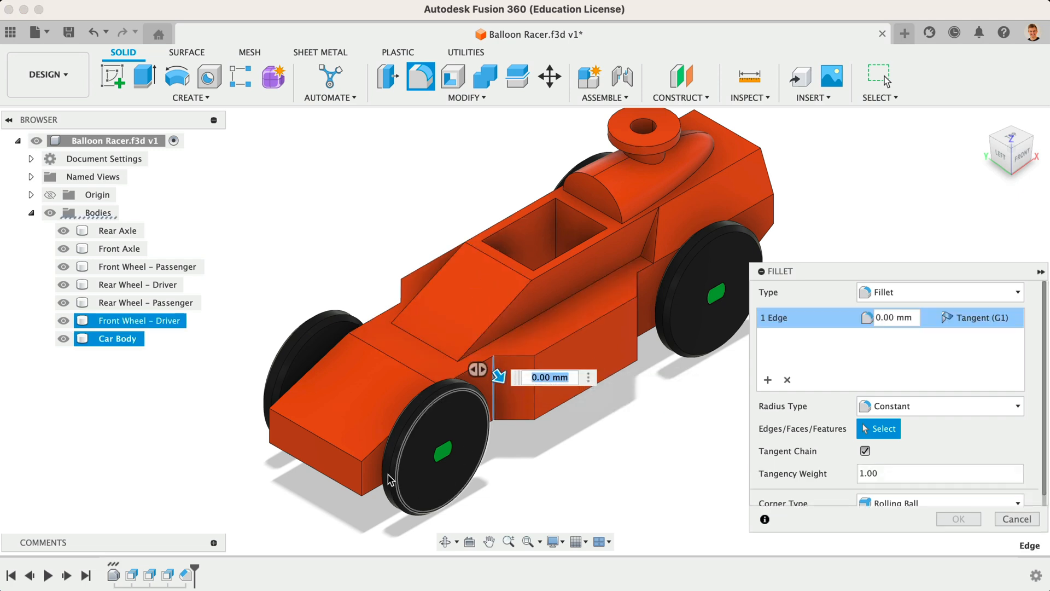
click(360, 487)
click(535, 389)
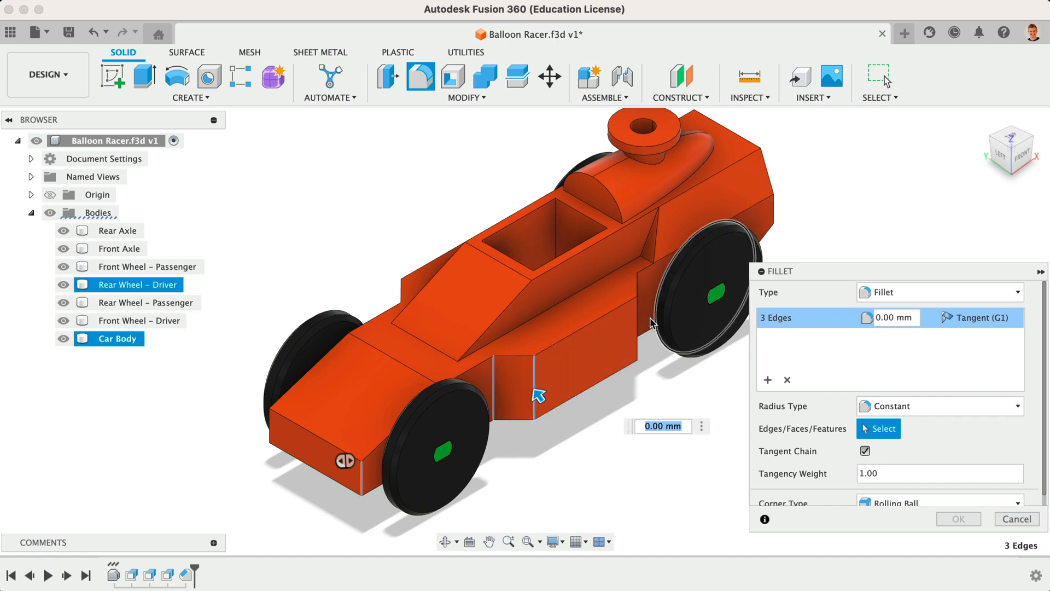
click(638, 325)
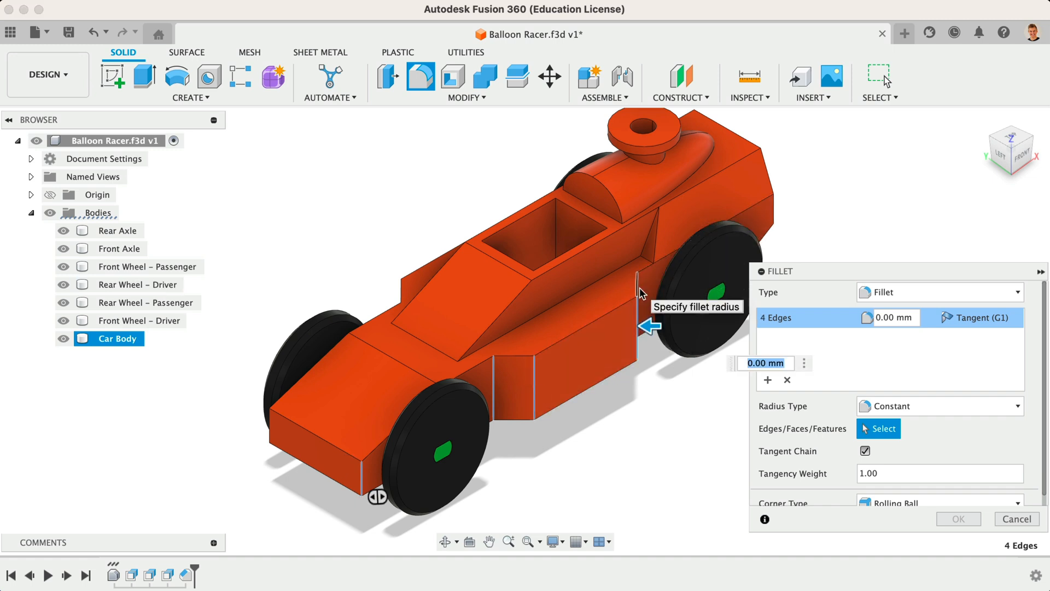
click(640, 293)
drag(1016, 176, 949, 146)
click(630, 327)
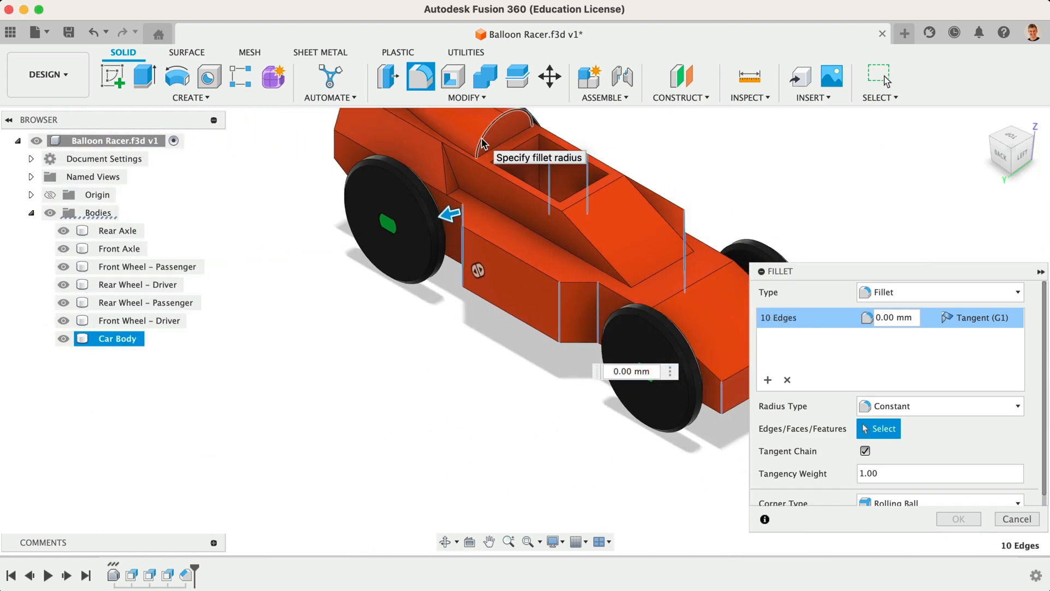
click(483, 139)
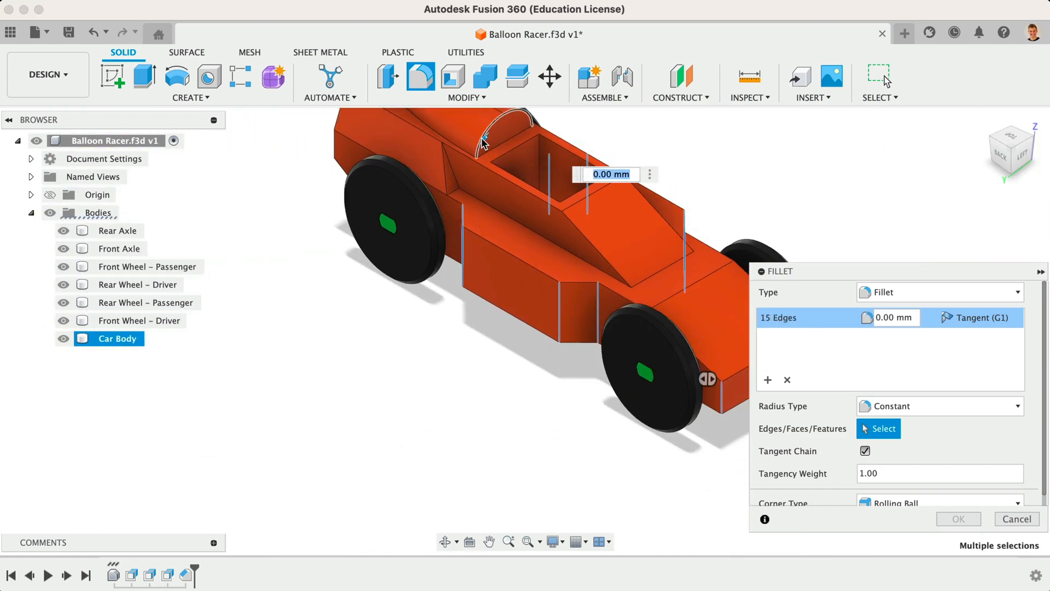
text(5)
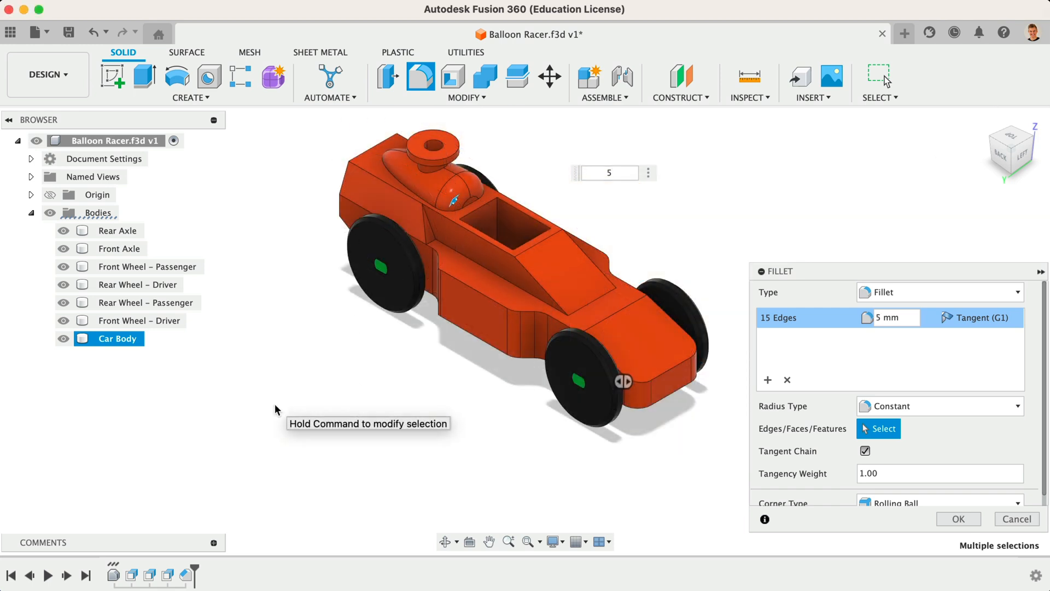
Step: Add a second fillet set on the hood's front edge with a 20 mm radius and apply the fillet
click(768, 380)
click(768, 379)
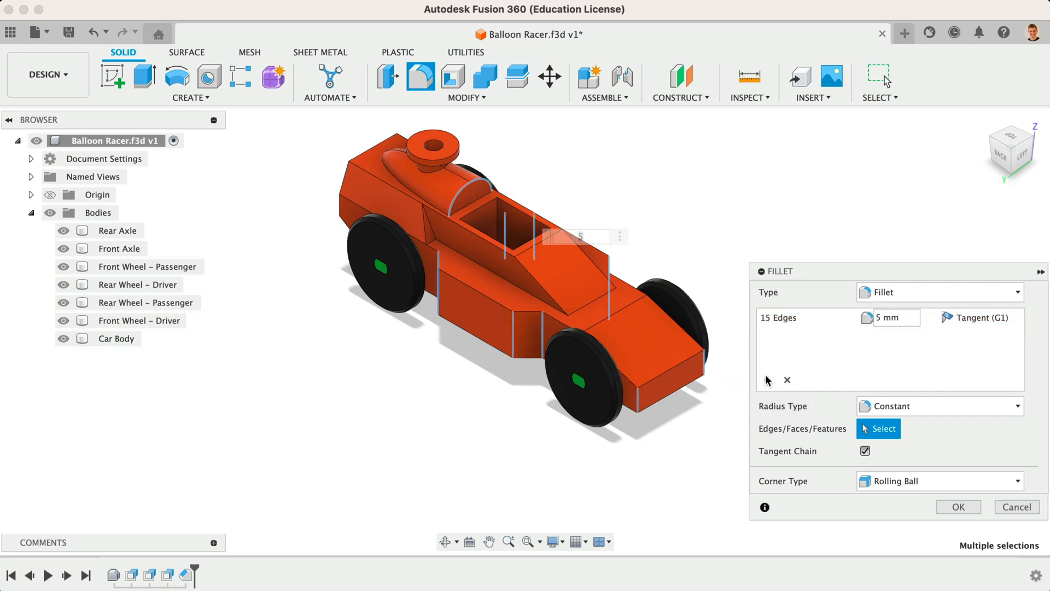
click(609, 320)
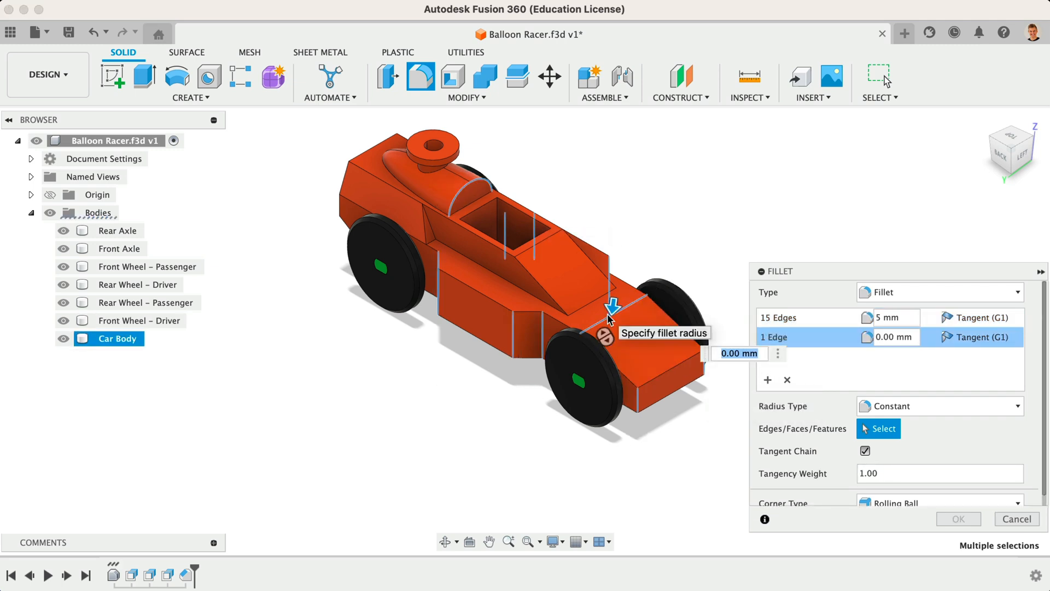
key(Return)
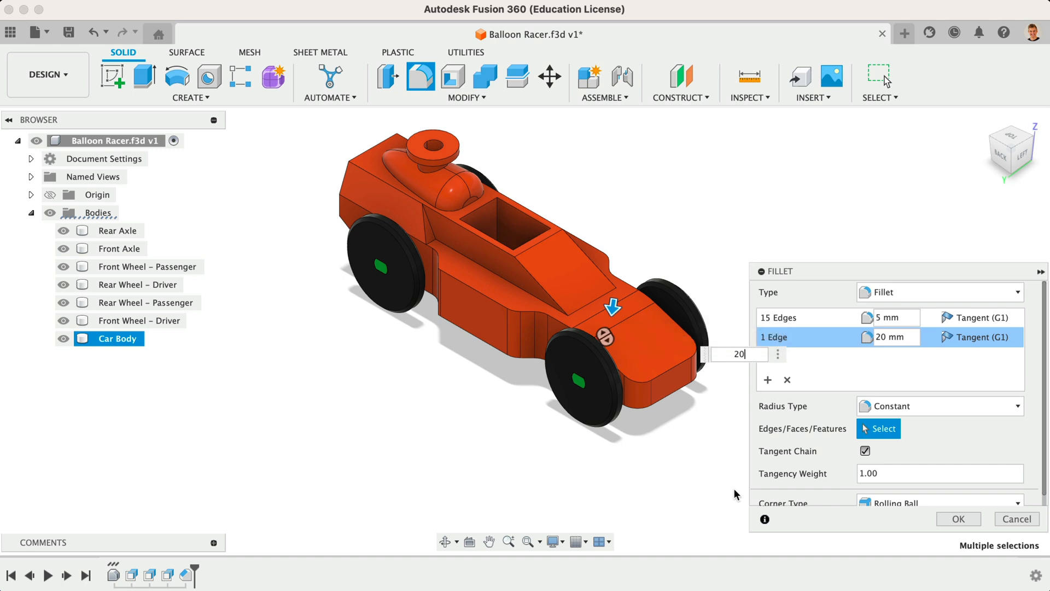
click(948, 516)
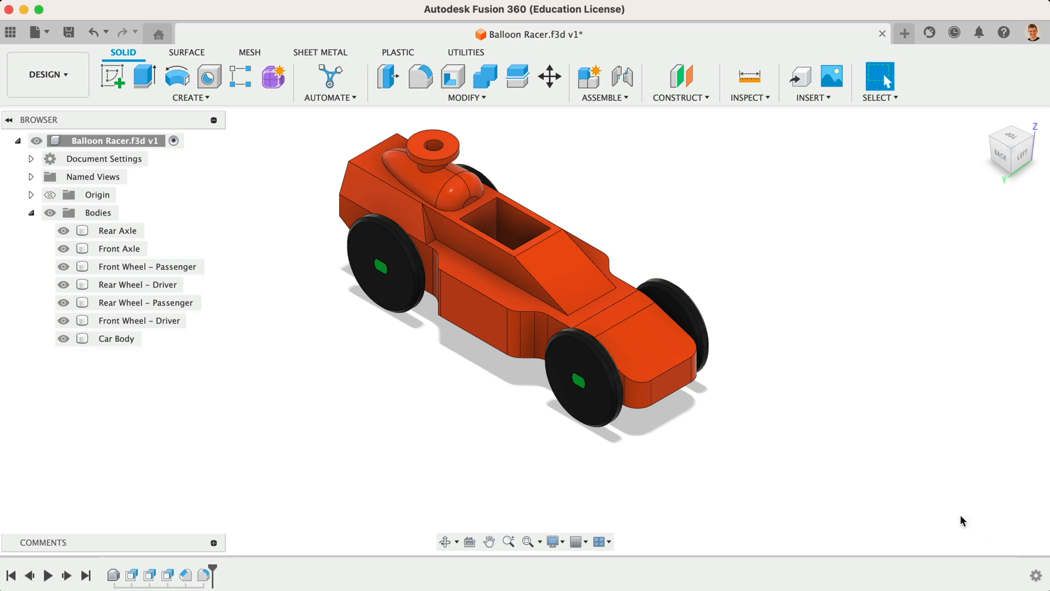
Step: Fillet the car body's outer outline, hood and side edges with a 1 mm radius
click(1034, 143)
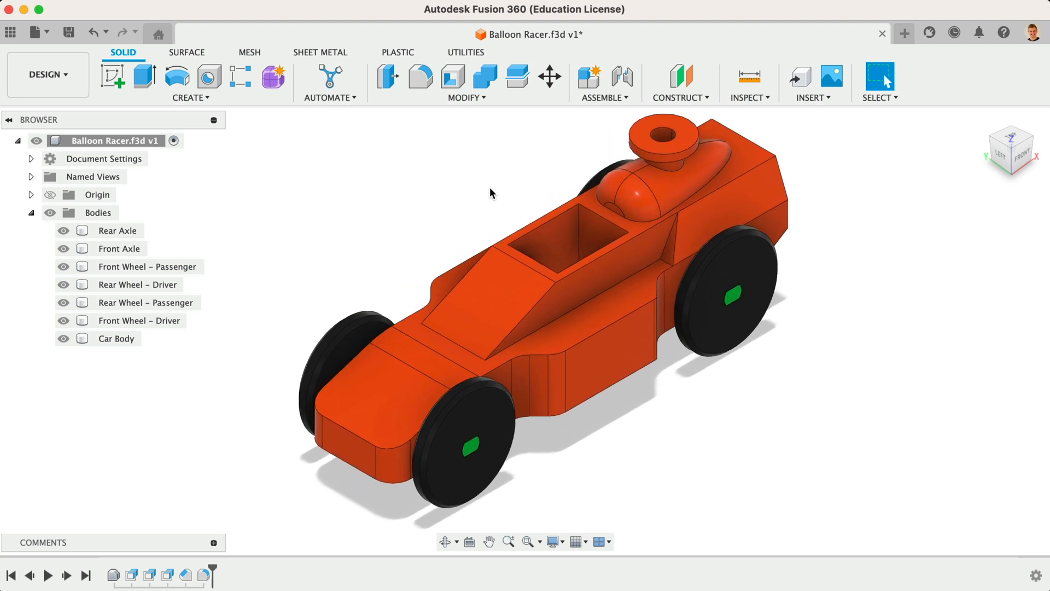
click(415, 79)
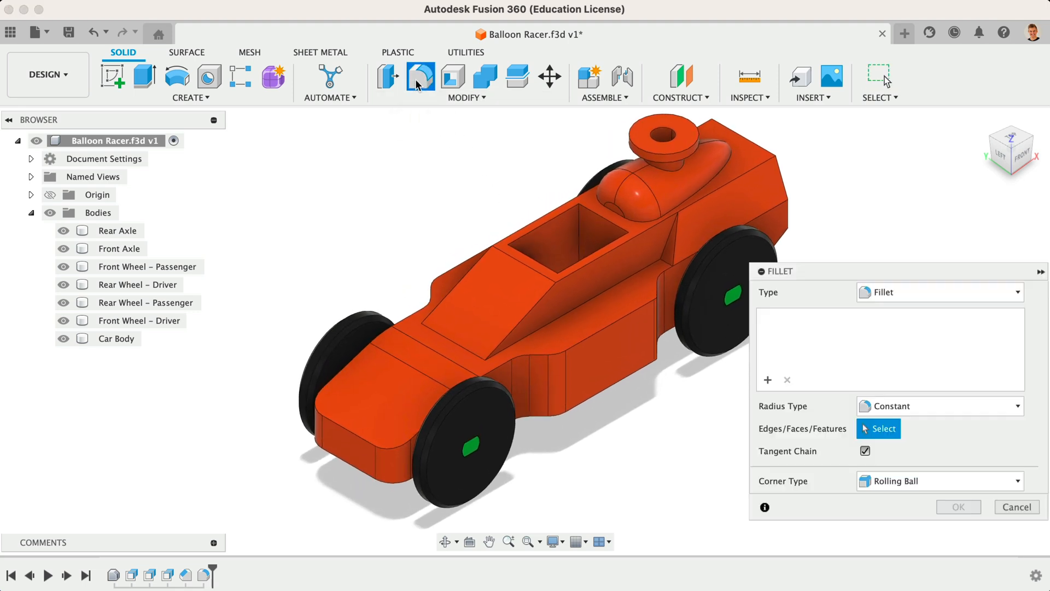
click(358, 444)
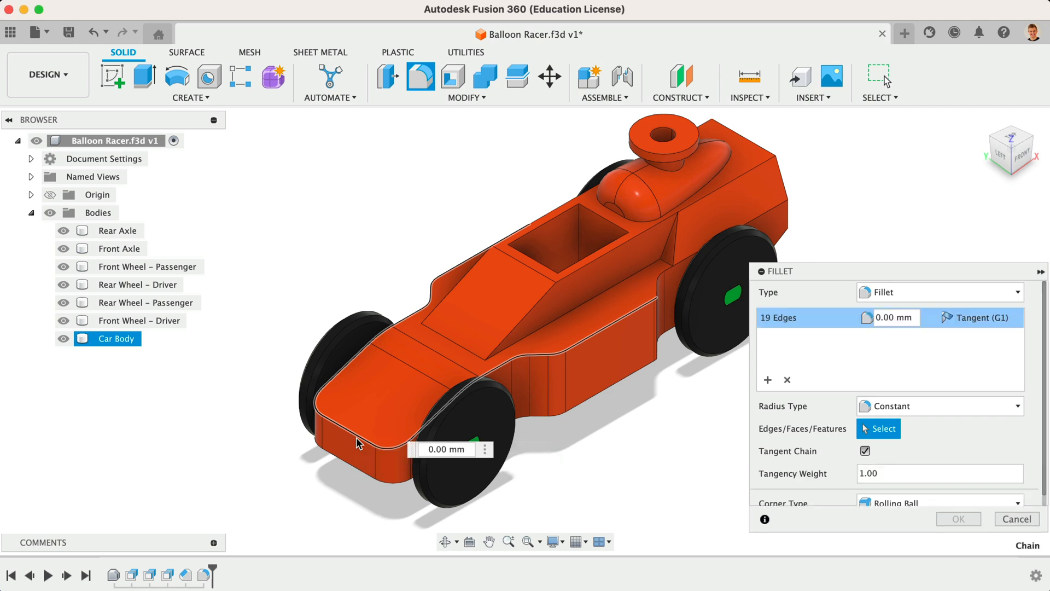
click(451, 335)
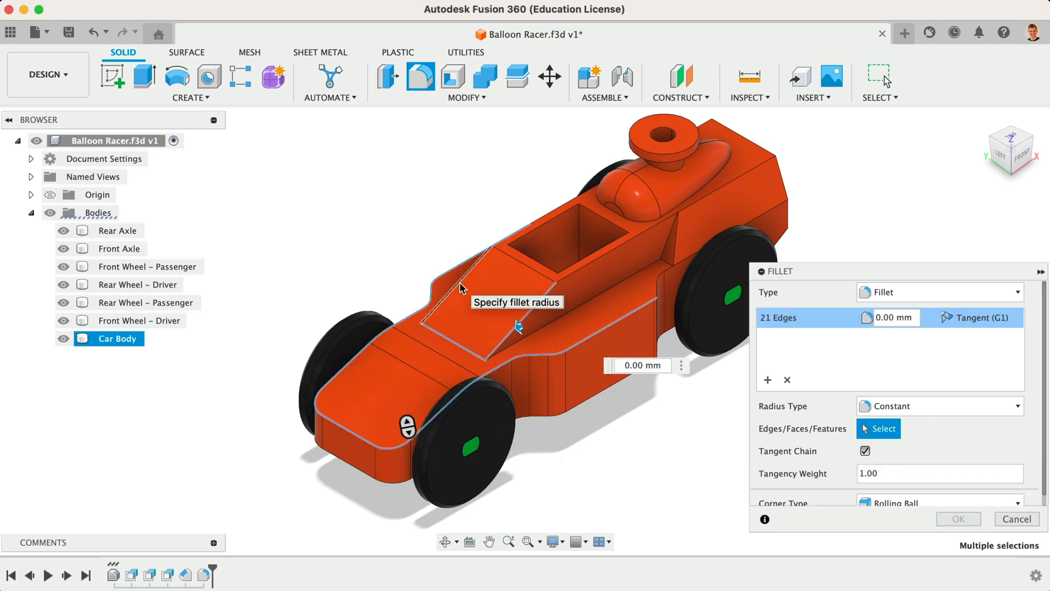
click(459, 282)
click(546, 284)
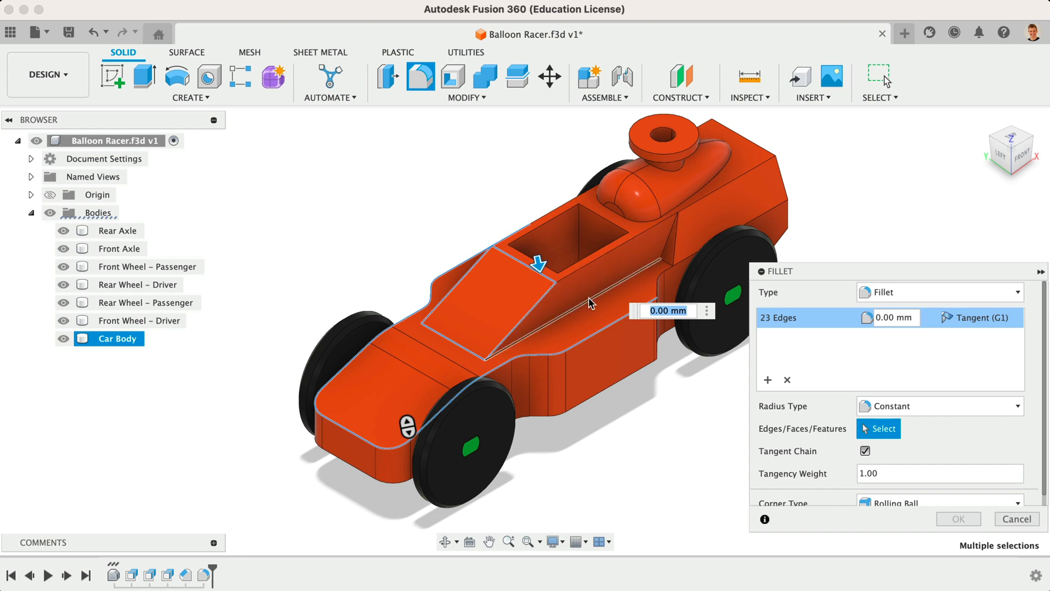
click(659, 289)
click(660, 286)
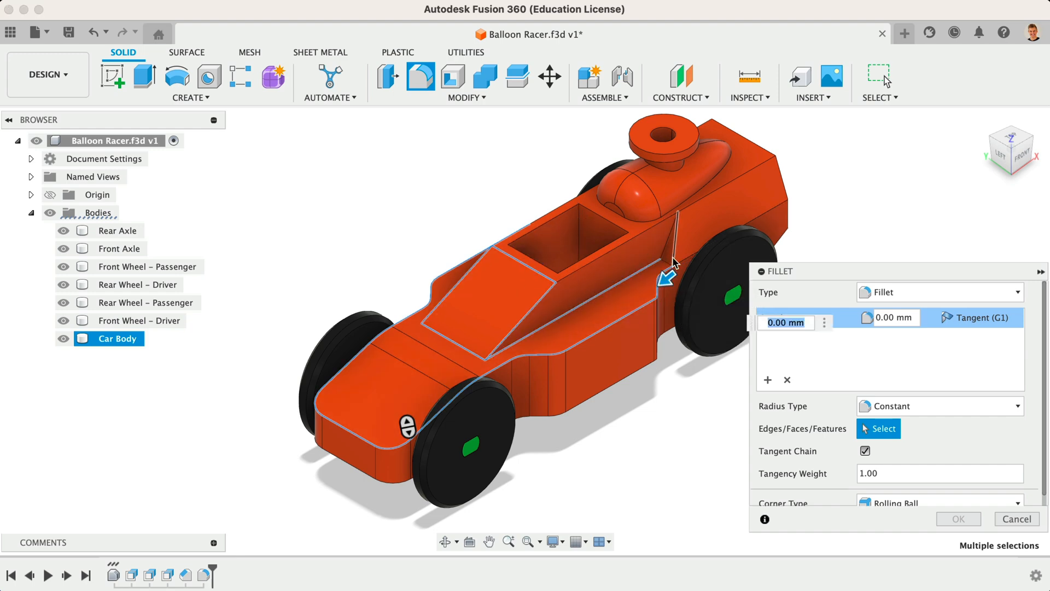
click(673, 255)
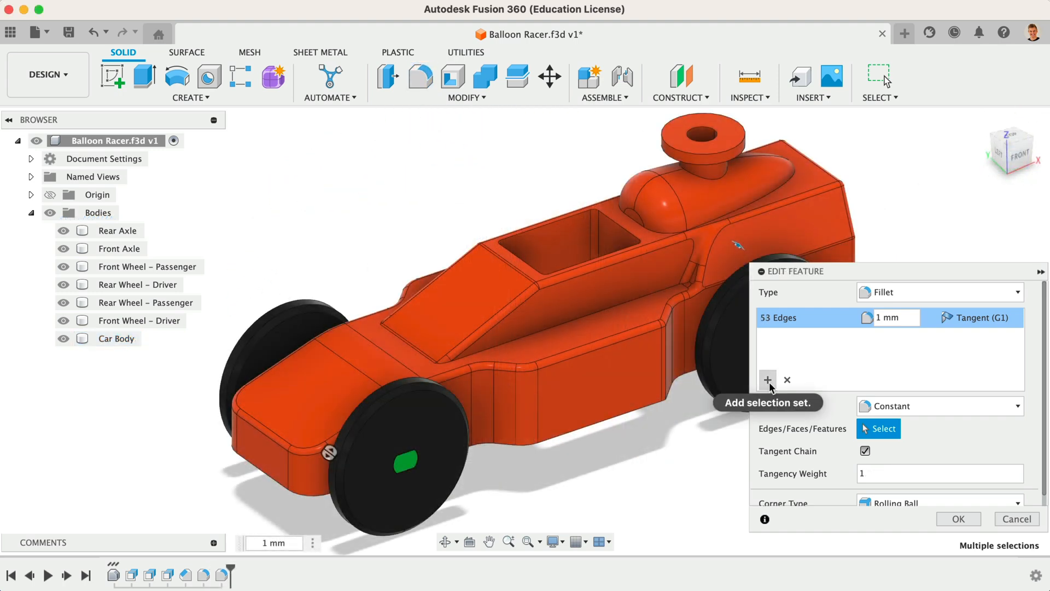
Step: Add a 0.5 mm fillet set to the 1 mm fillet for the funnel top edge and cockpit opening edges
click(768, 380)
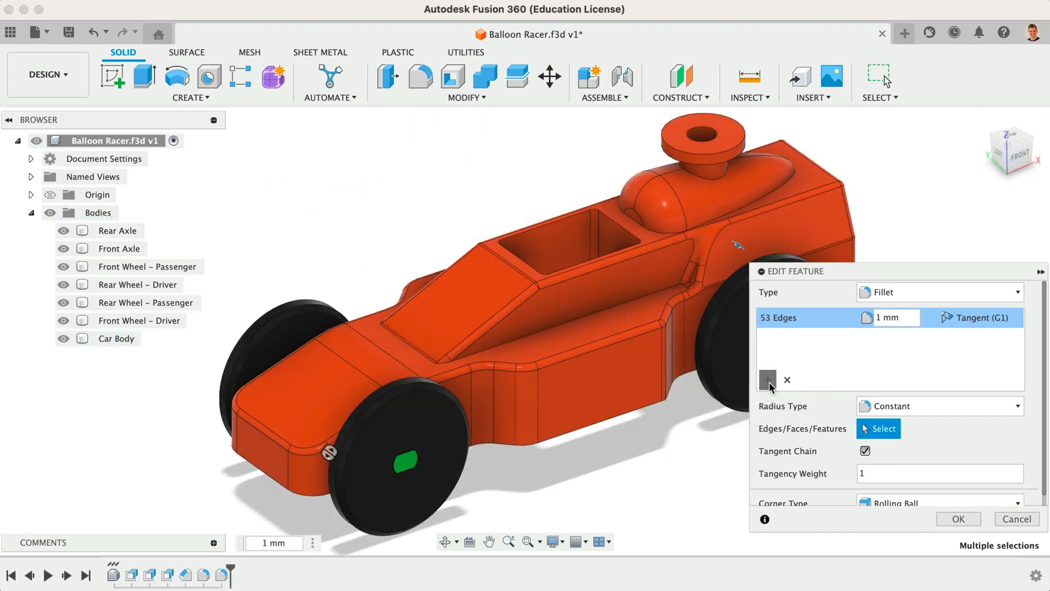
click(672, 145)
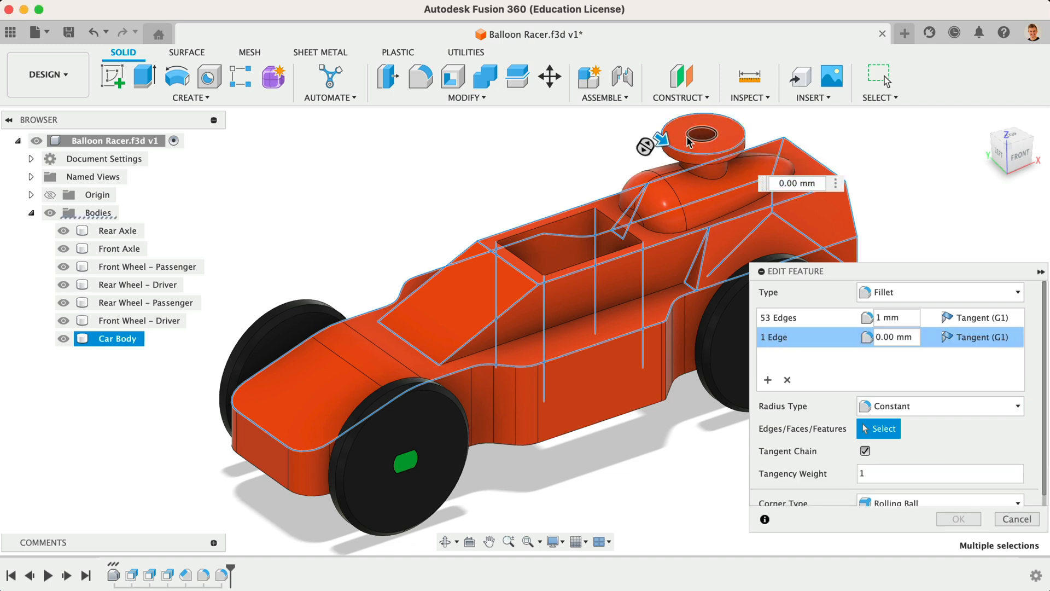
click(571, 217)
click(607, 217)
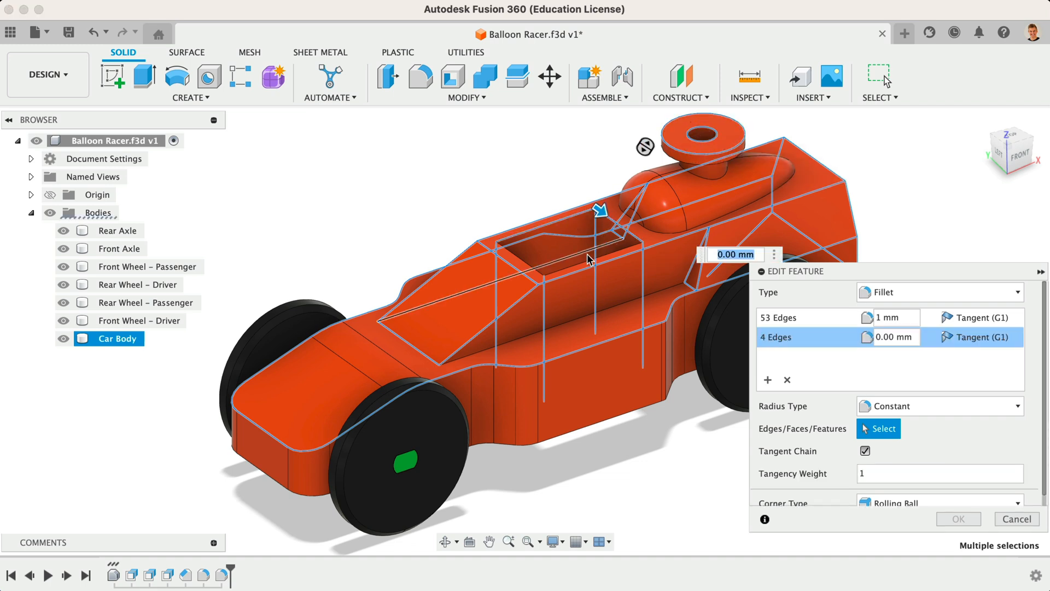
click(587, 266)
click(534, 269)
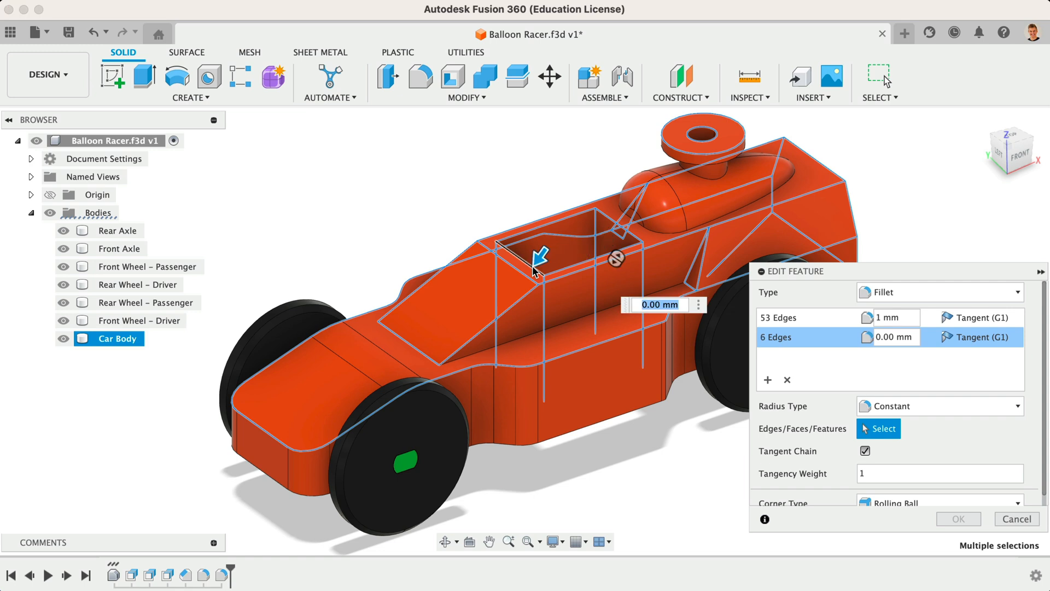
text(0.5)
key(Return)
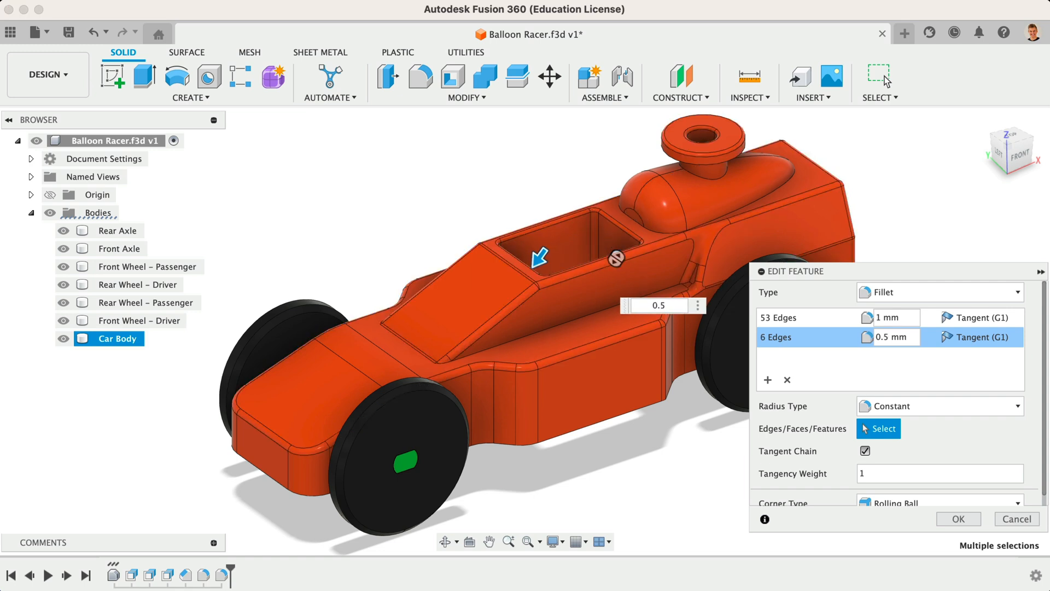
click(939, 519)
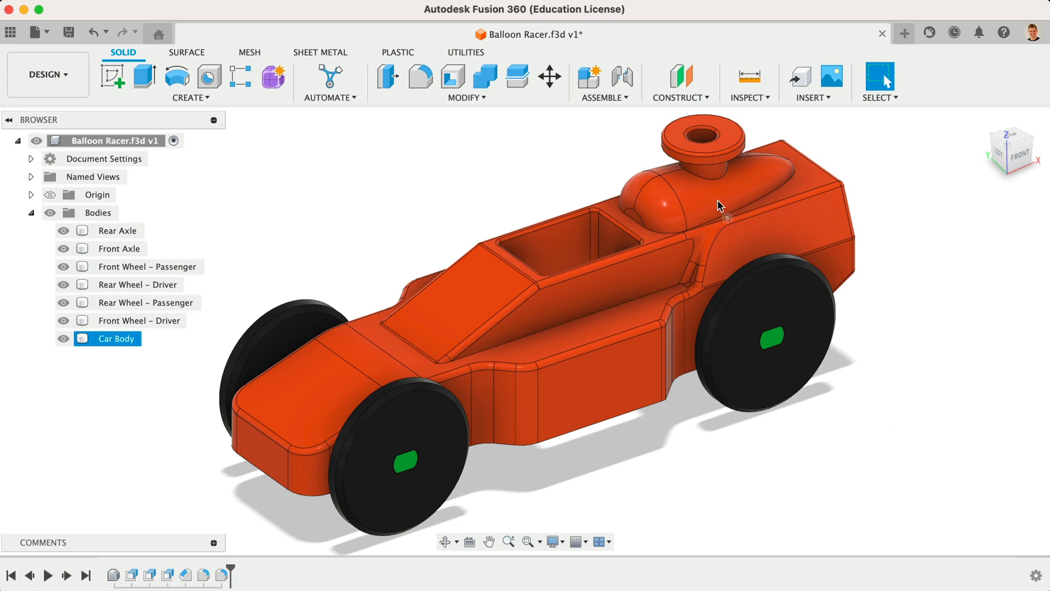
Step: Edit the wheel chamfer feature to add the funnel's top rim edge with a 1.5 mm chamfer
click(706, 164)
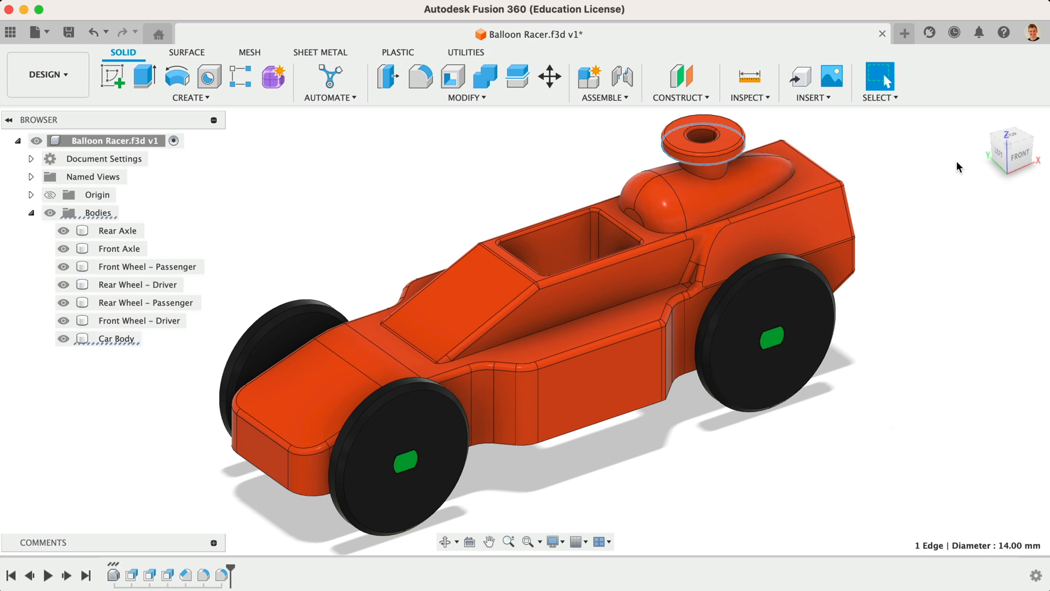
click(1020, 156)
click(941, 172)
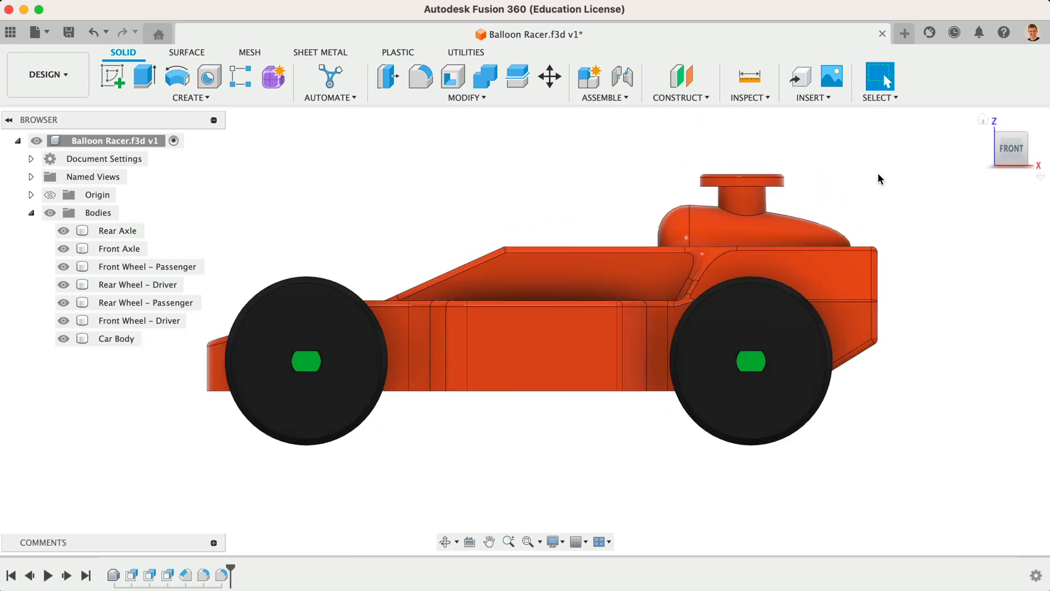
click(184, 575)
double_click(182, 575)
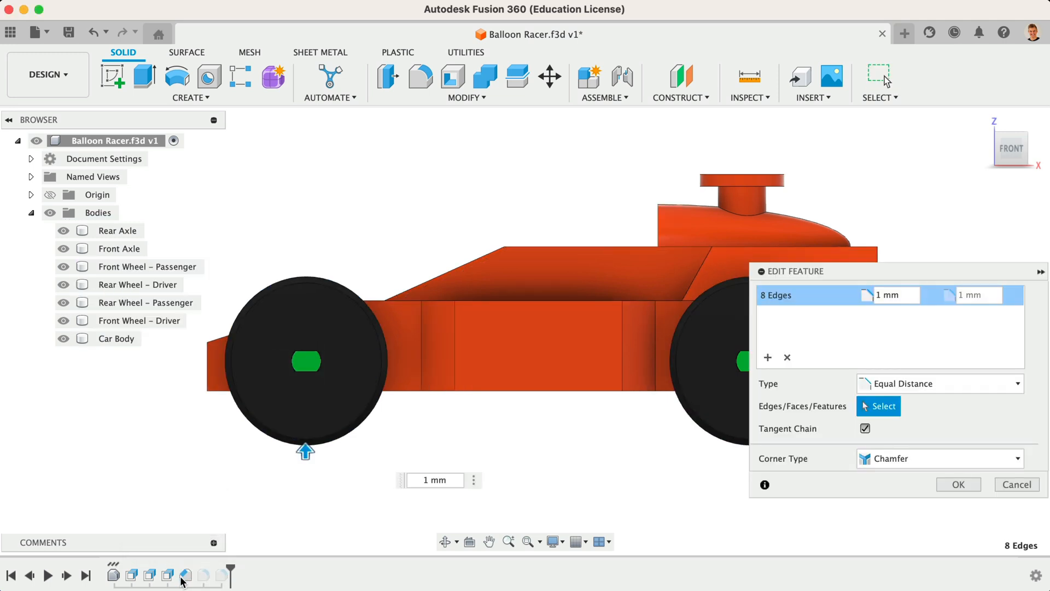
click(767, 357)
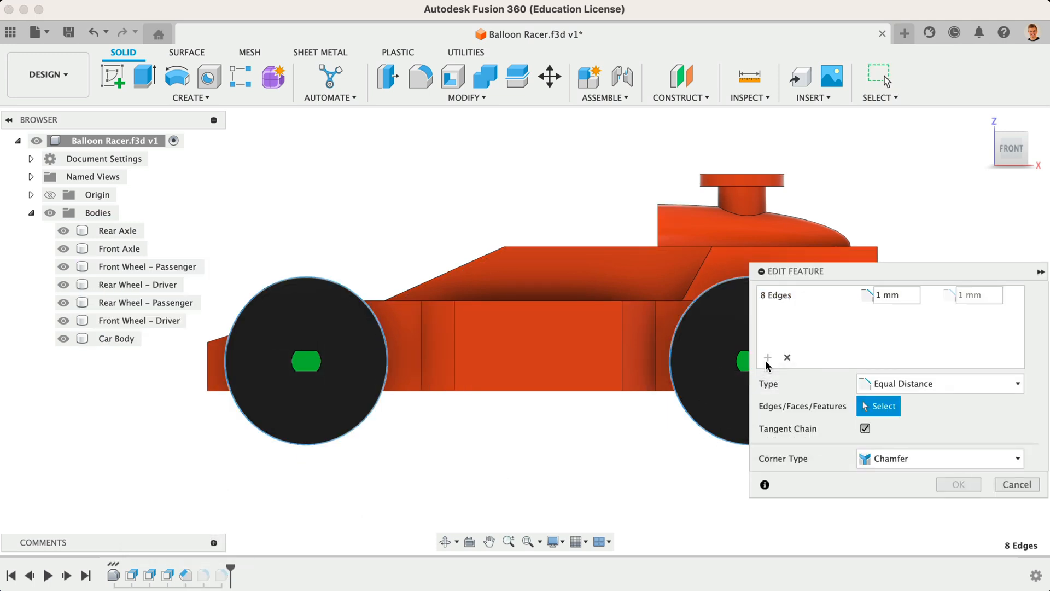
click(748, 189)
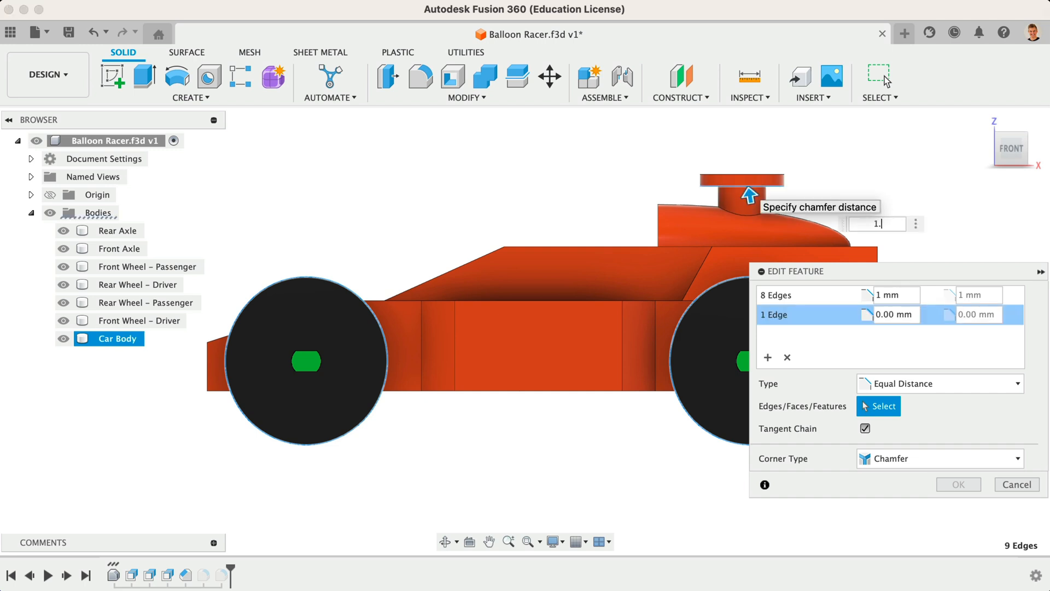
key(Return)
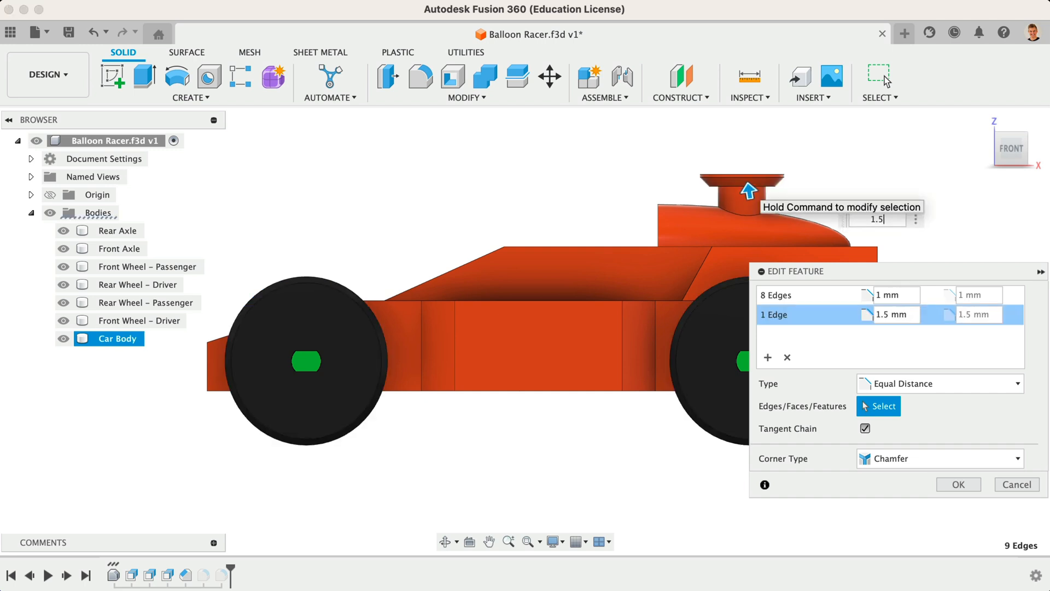
click(954, 485)
Step: Offset the funnel's outer cylindrical face by 1 mm with Offset Face
click(486, 97)
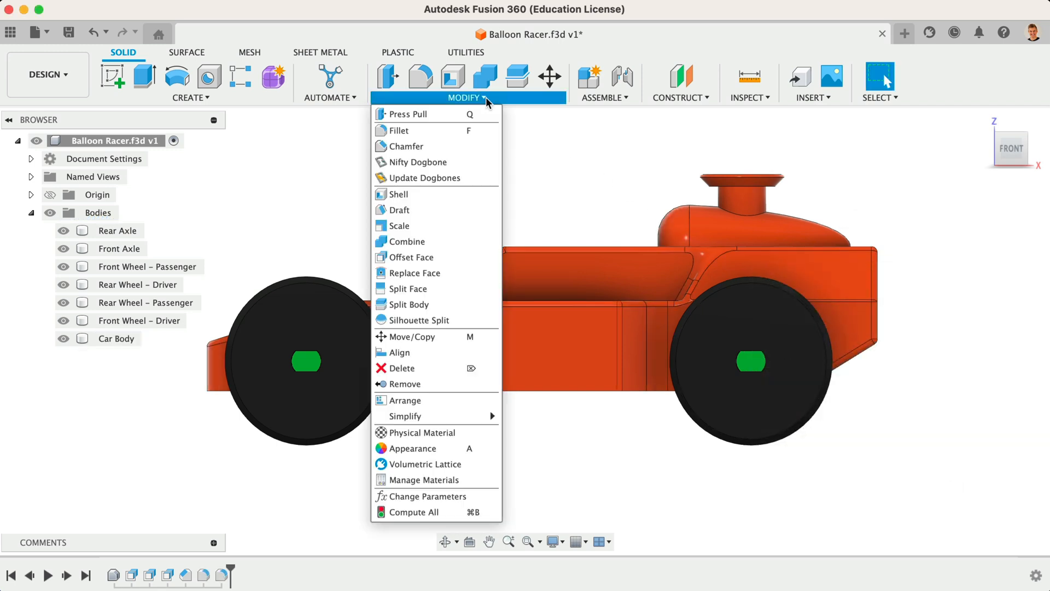
click(437, 251)
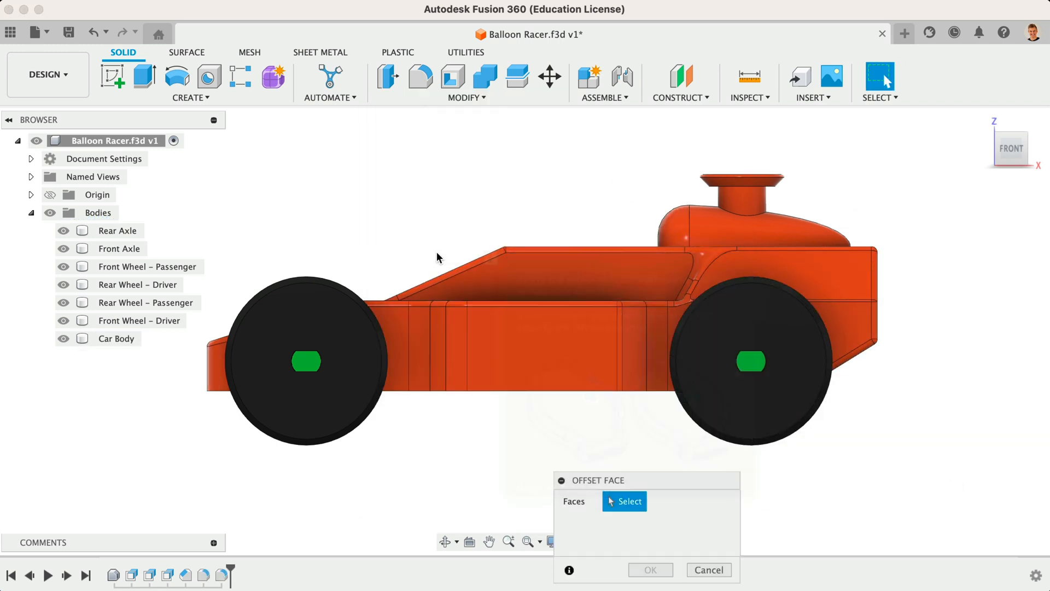
click(739, 192)
text(1)
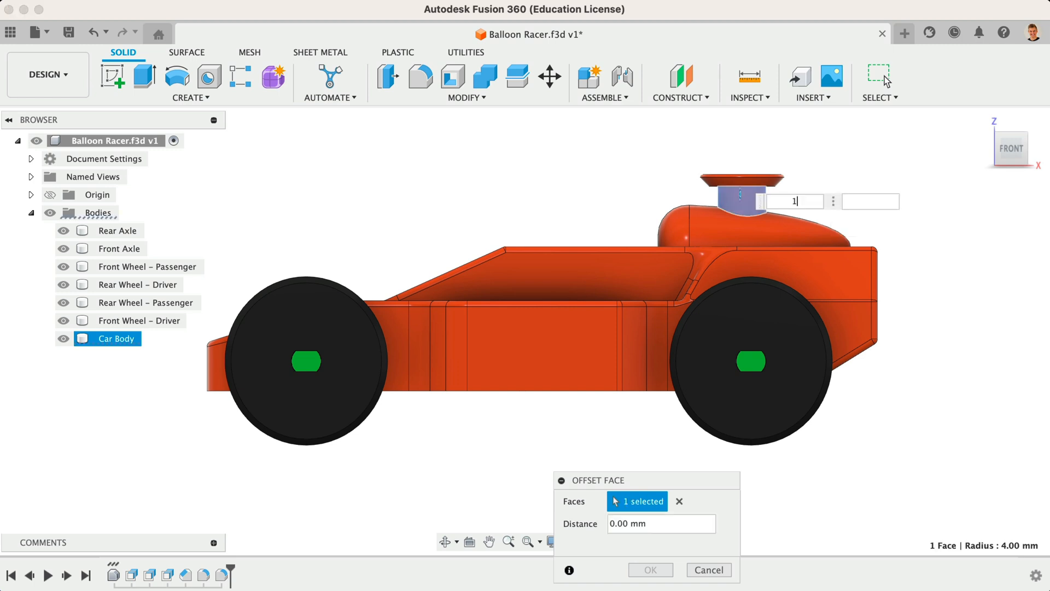
click(641, 571)
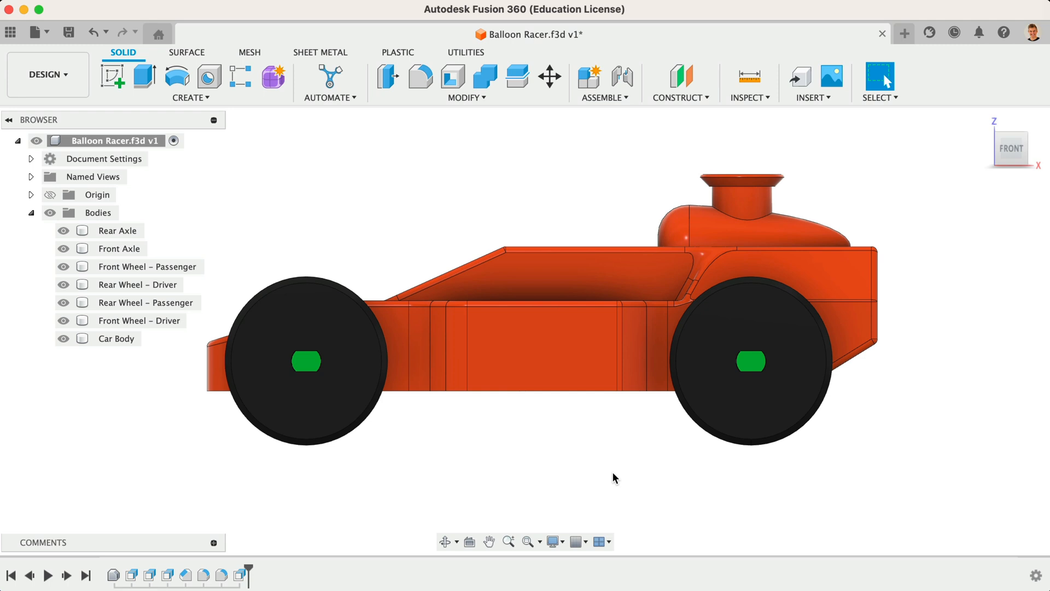
Step: Shell the car body from its bottom face with a 1.25 mm inside thickness
click(997, 140)
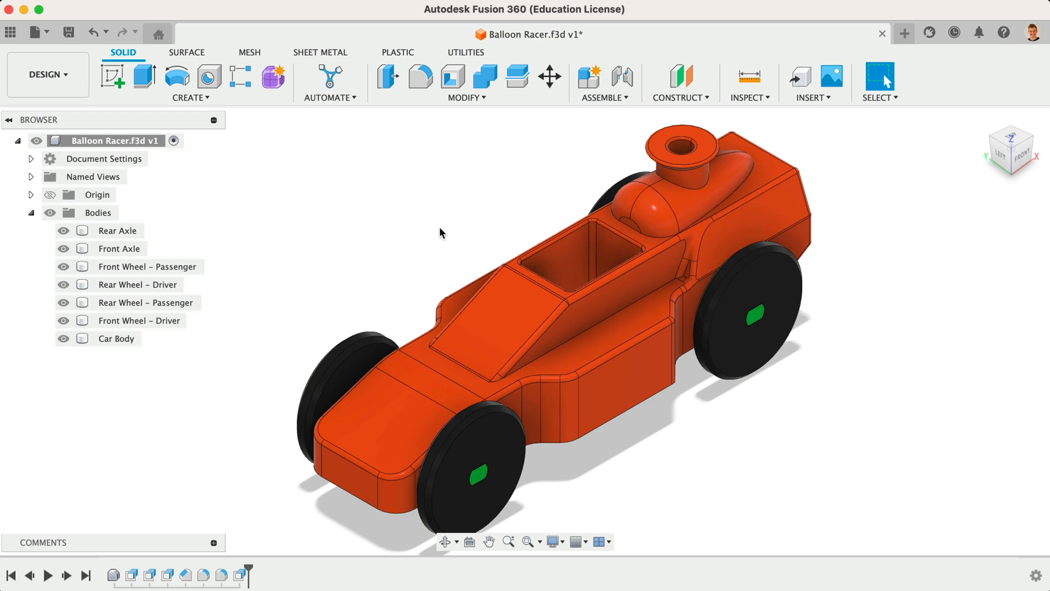
click(445, 95)
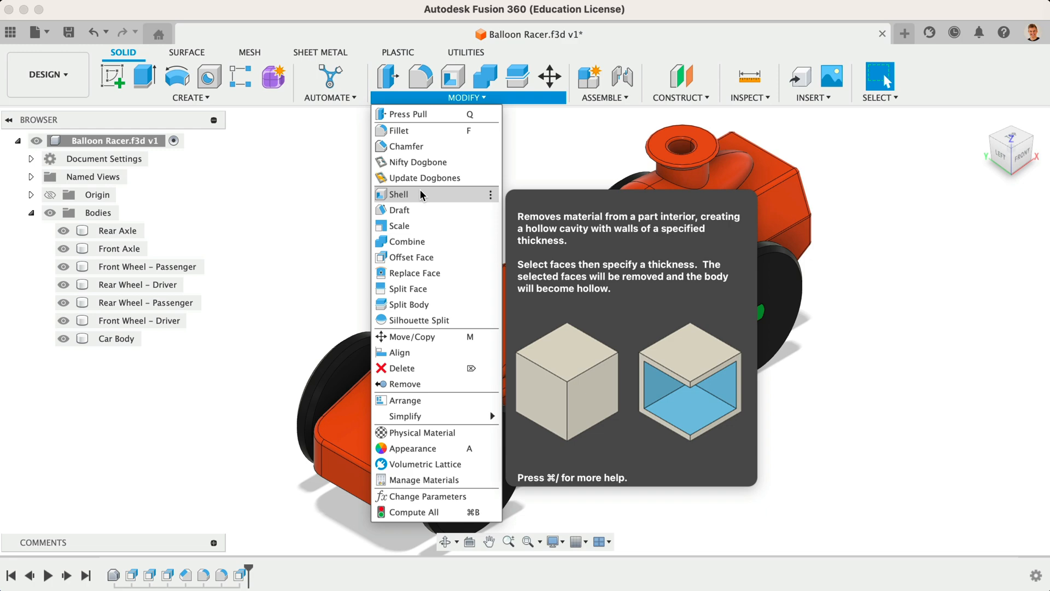
click(423, 195)
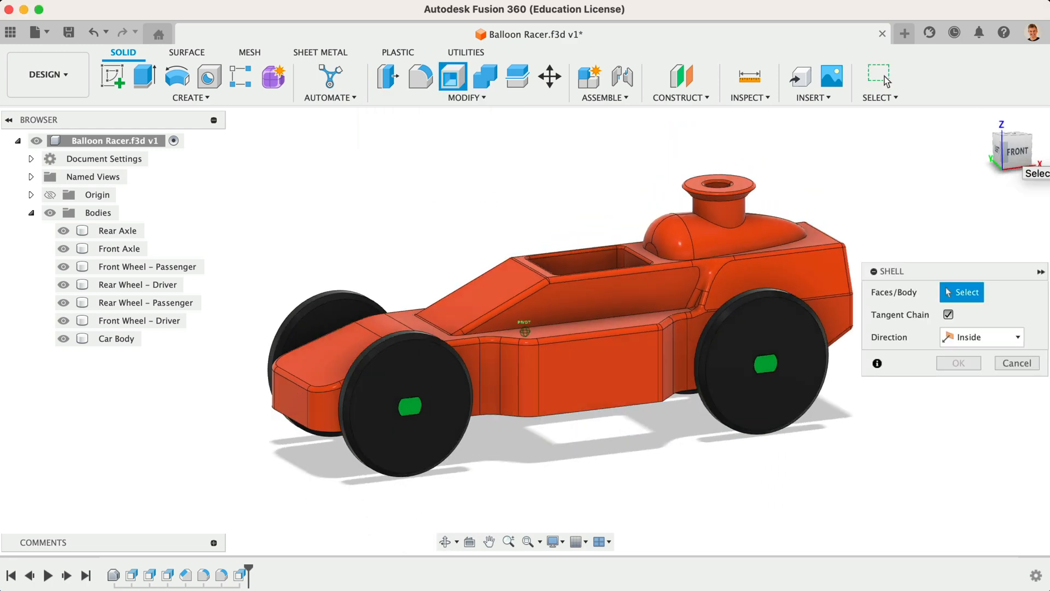
drag(1011, 155, 945, 99)
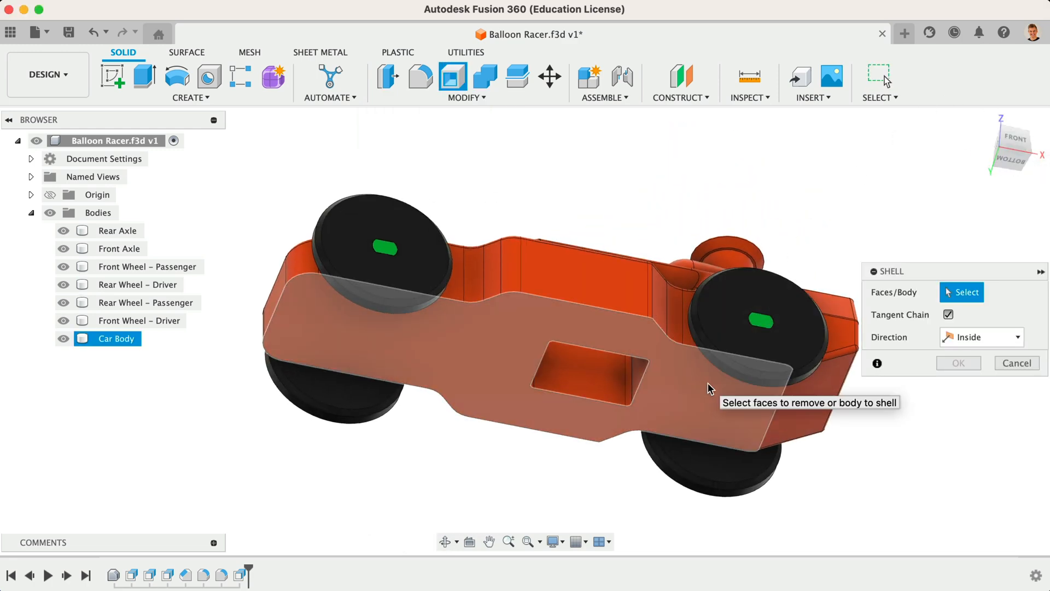
click(709, 389)
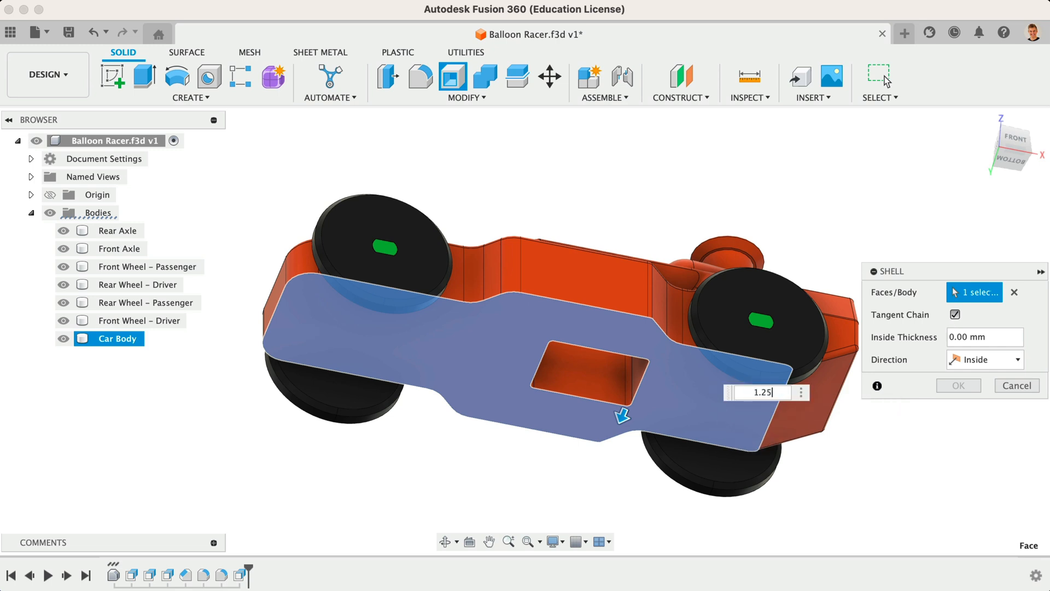
key(Return)
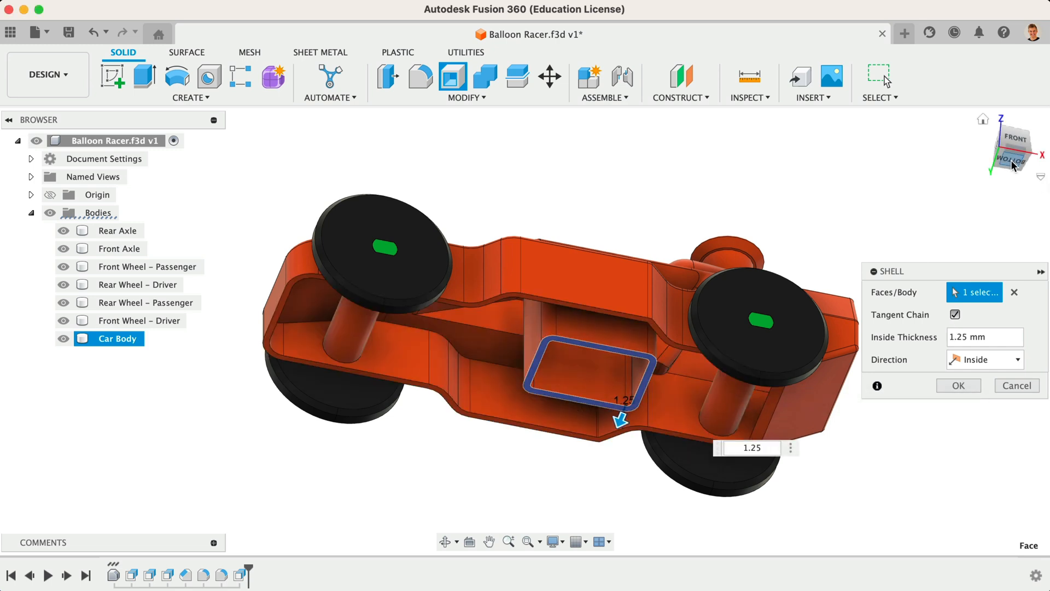
mouse_move(1012, 162)
mouse_down()
mouse_move(1015, 105)
mouse_move(852, 96)
mouse_up()
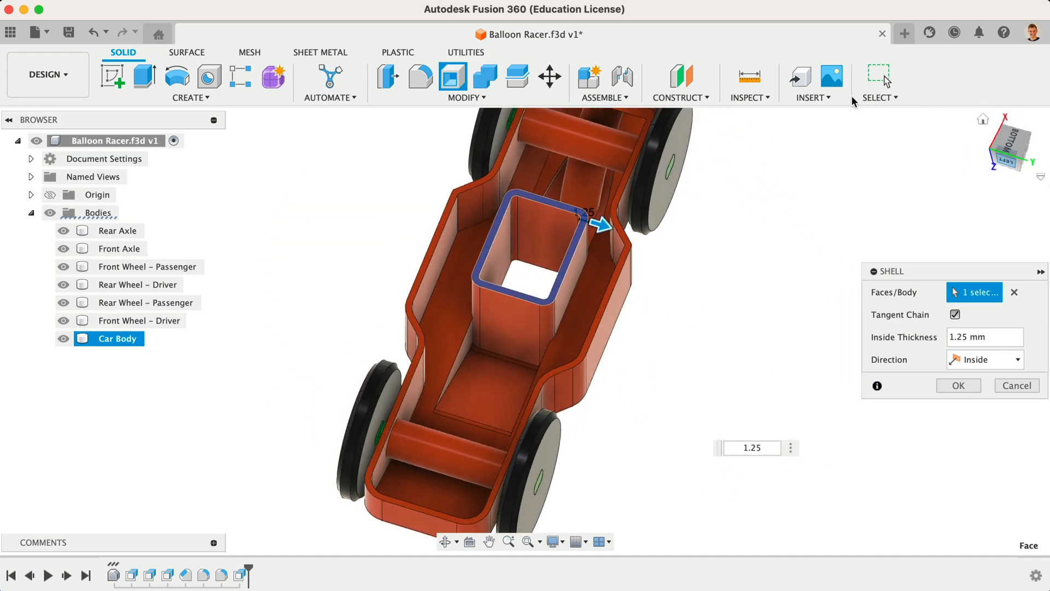
click(1018, 147)
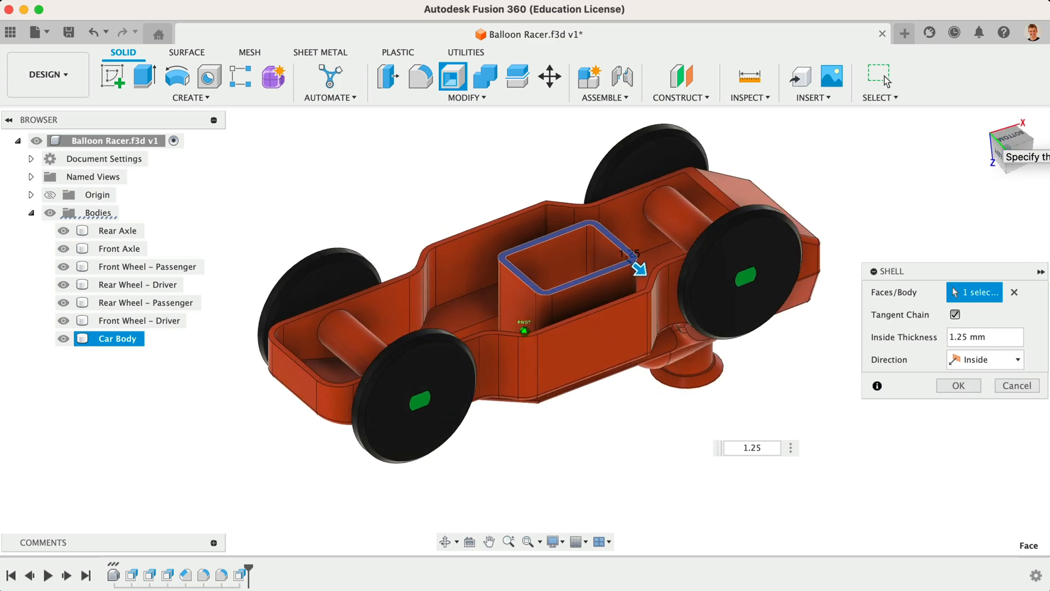
drag(1007, 147, 966, 203)
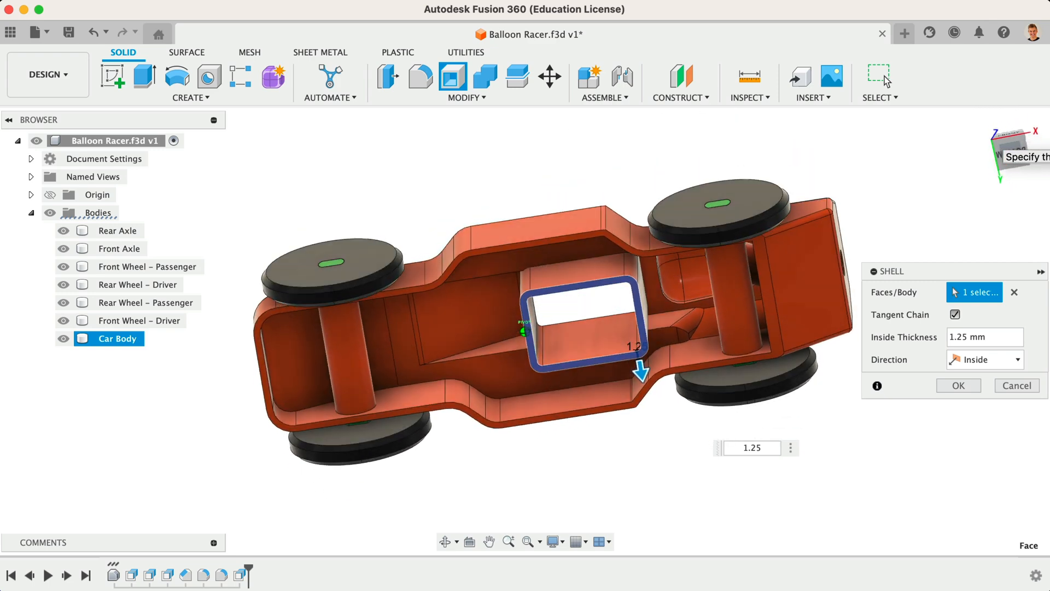
drag(1006, 109, 1029, 168)
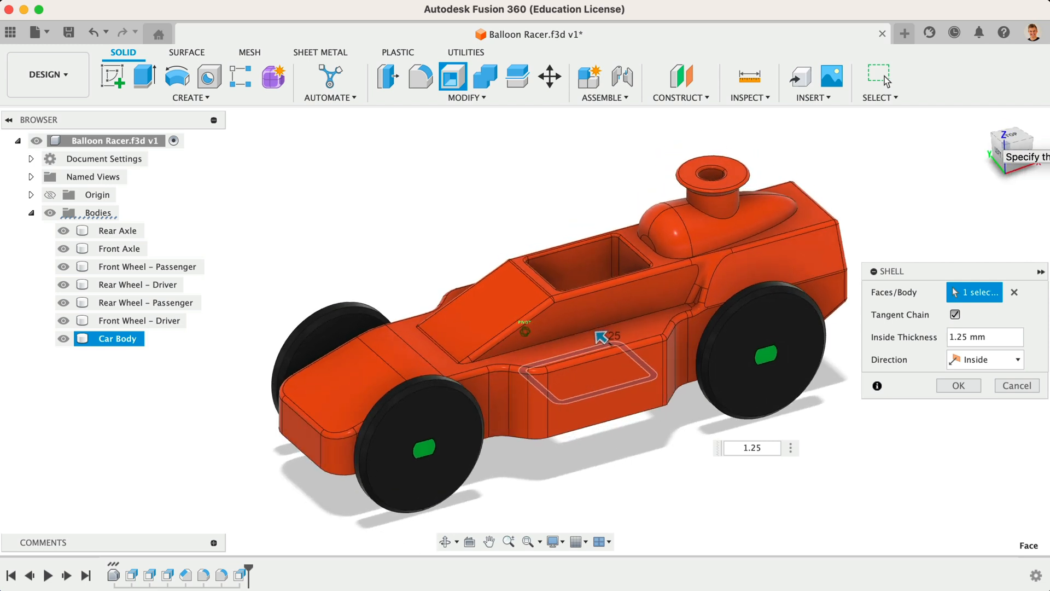
click(957, 386)
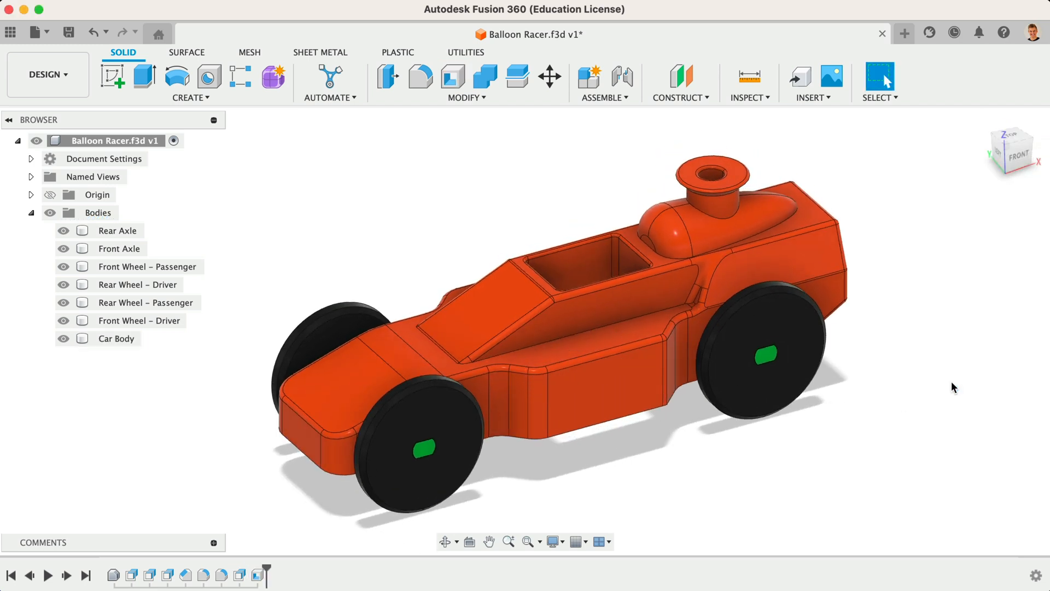
click(445, 542)
mouse_move(485, 494)
mouse_down()
mouse_move(415, 492)
mouse_move(654, 478)
mouse_move(487, 490)
mouse_move(518, 432)
mouse_move(625, 416)
mouse_move(595, 434)
mouse_move(474, 445)
mouse_move(490, 490)
mouse_up()
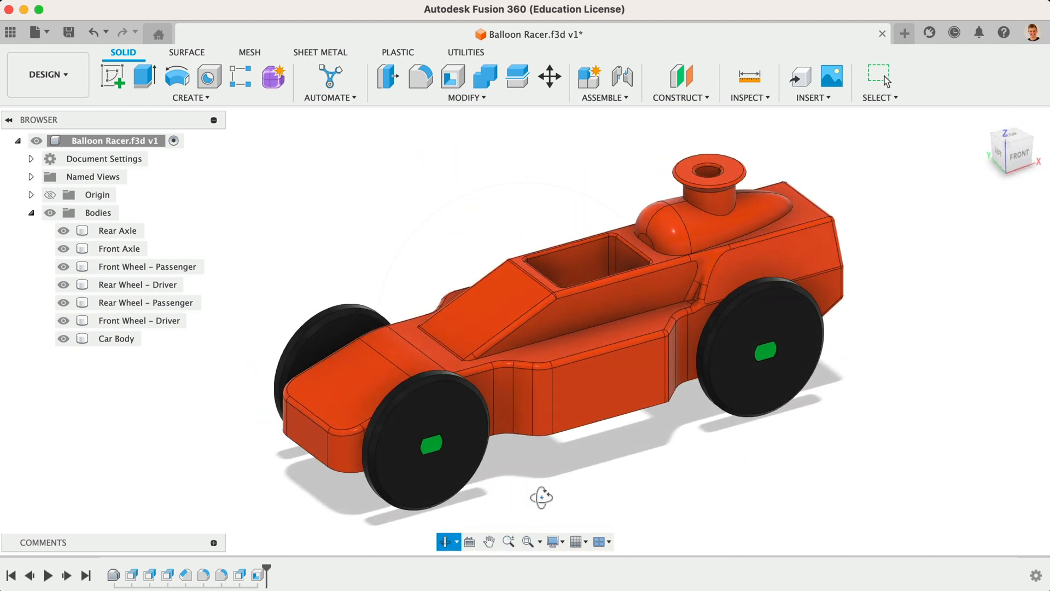
key(Escape)
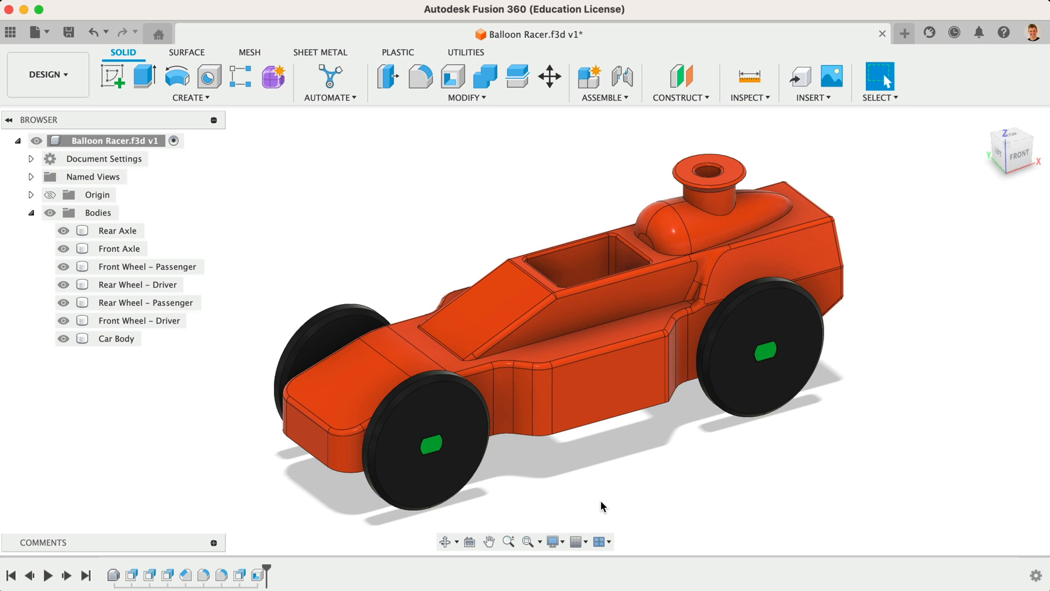